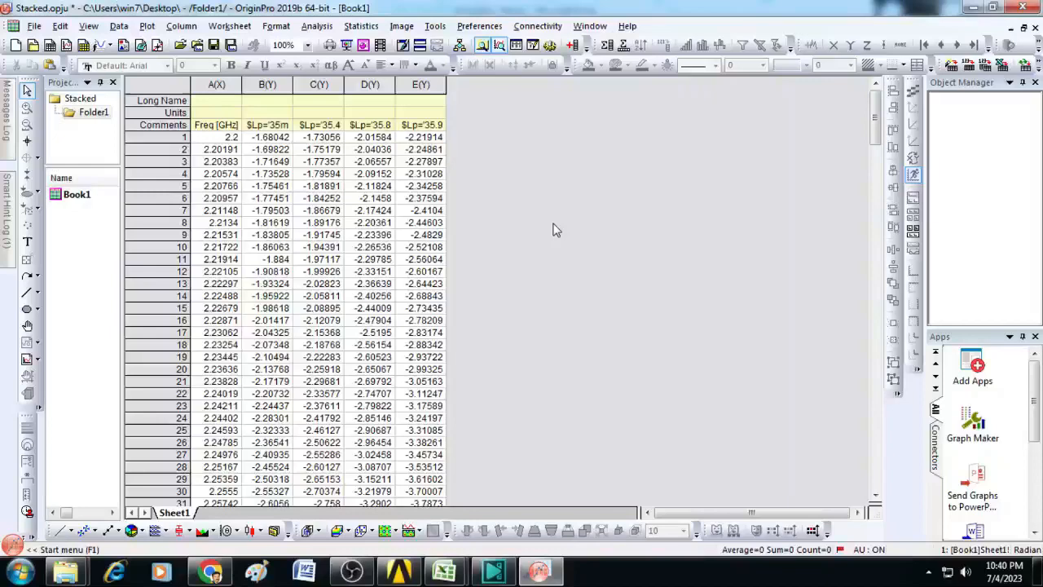
# Step: Plot all worksheet columns as a vertical multi-panel Stack graph with line plots and a legend for each layer
pyautogui.click(177, 83)
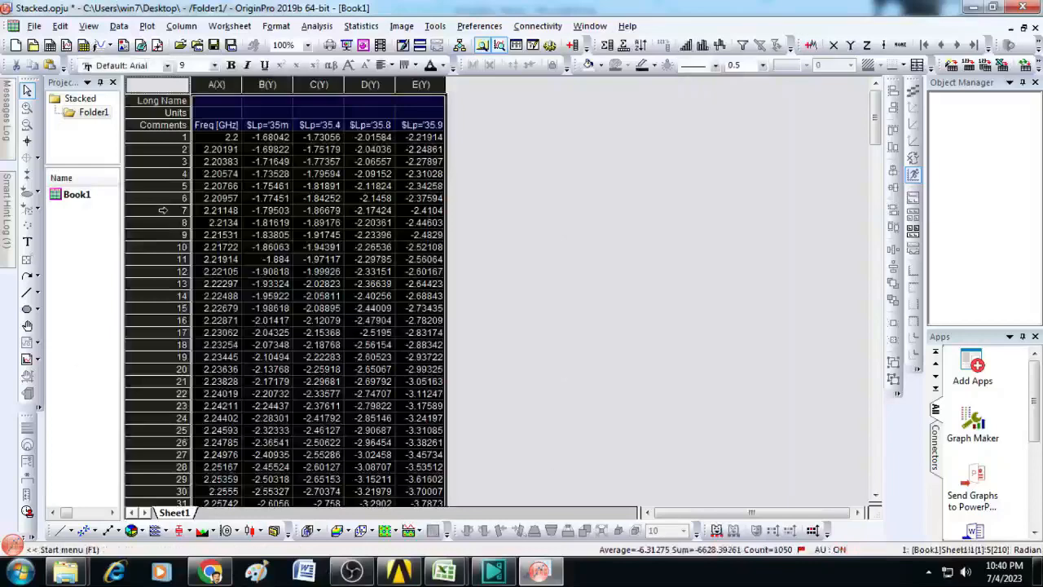
pyautogui.click(146, 26)
pyautogui.moveTo(193, 87)
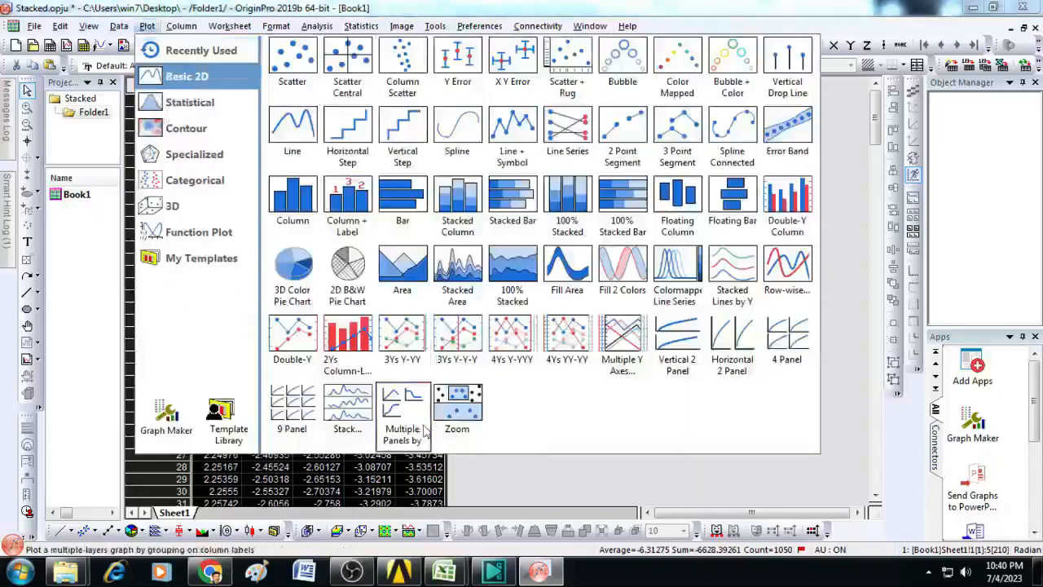
pyautogui.click(356, 424)
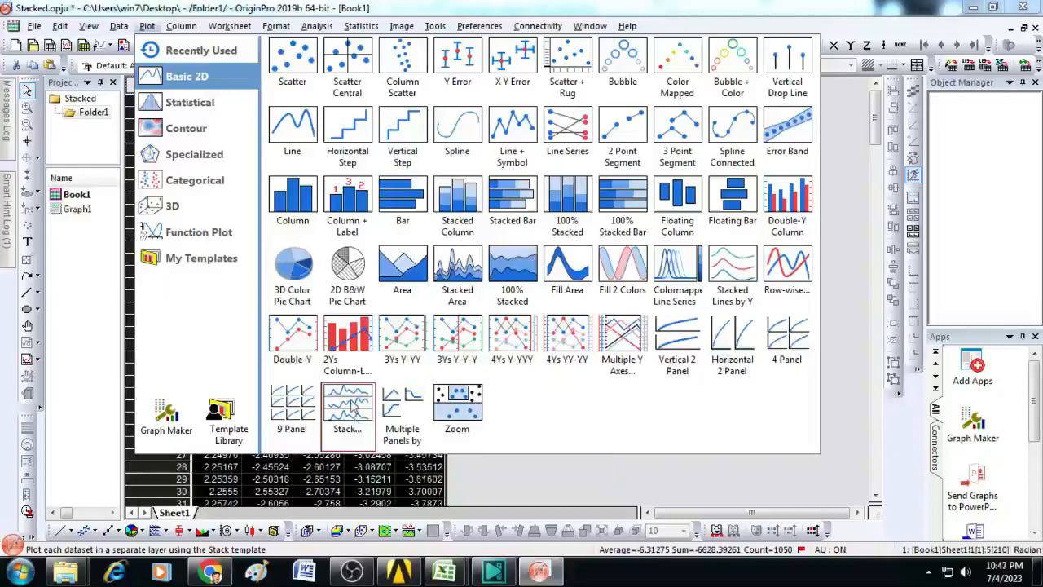
pyautogui.click(356, 406)
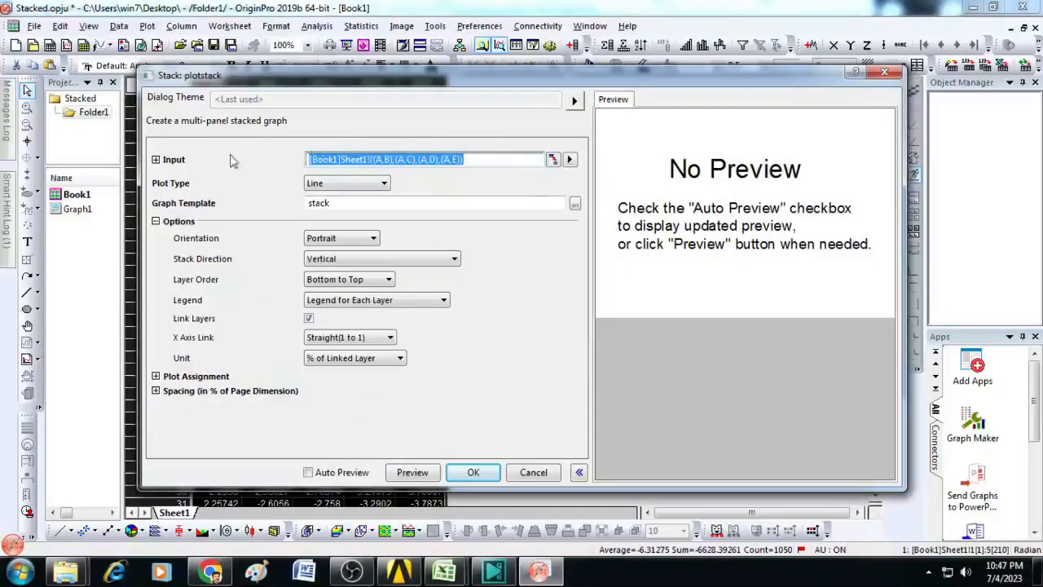
pyautogui.click(468, 476)
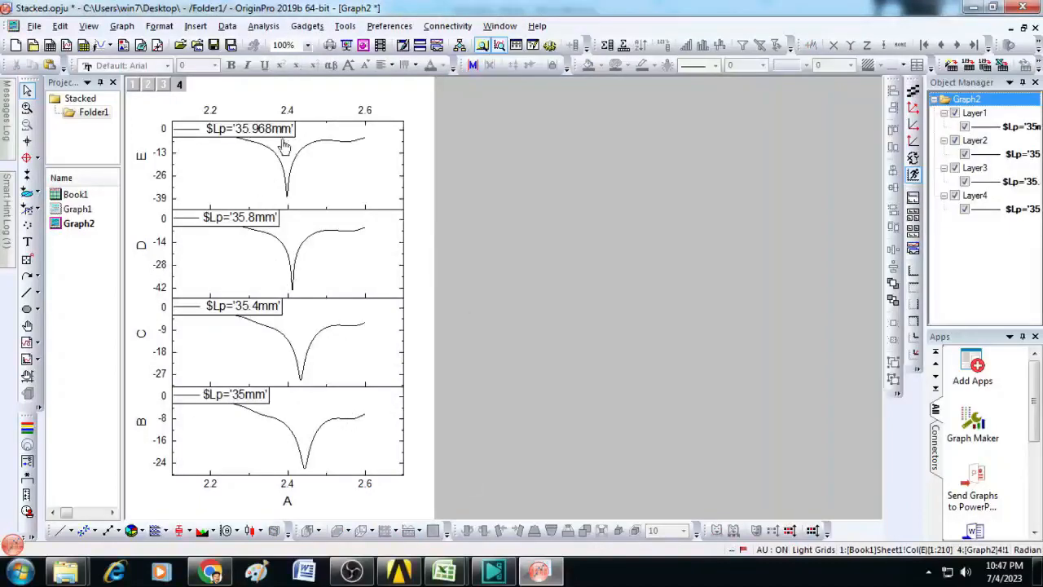
# Step: Replace the top panel's Y-axis title with "S11 dB", format the 11 as a subscript, and copy the formatted title
pyautogui.doubleClick(141, 159)
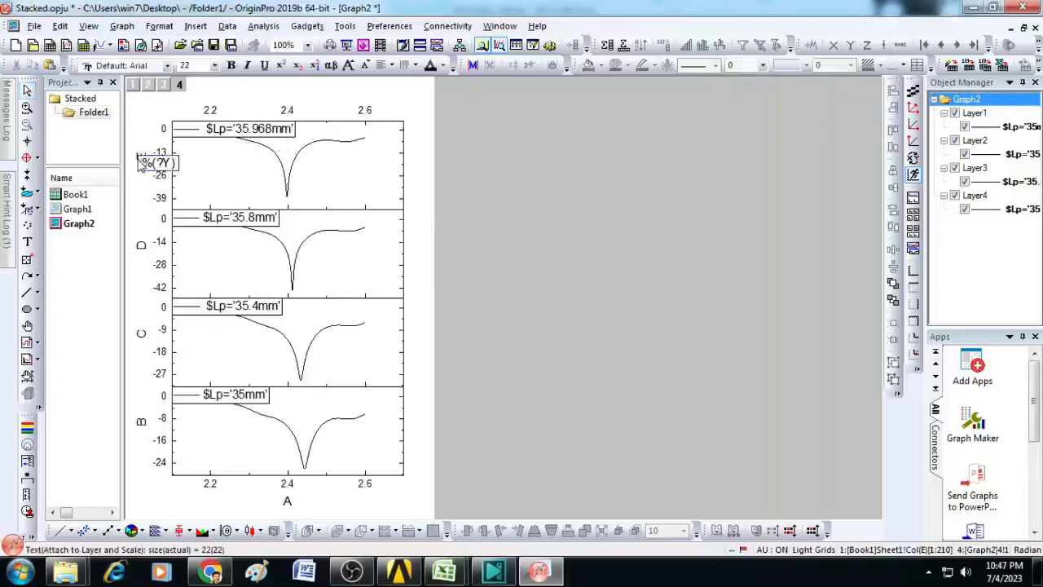
pyautogui.hotkey('ctrl', 'a')
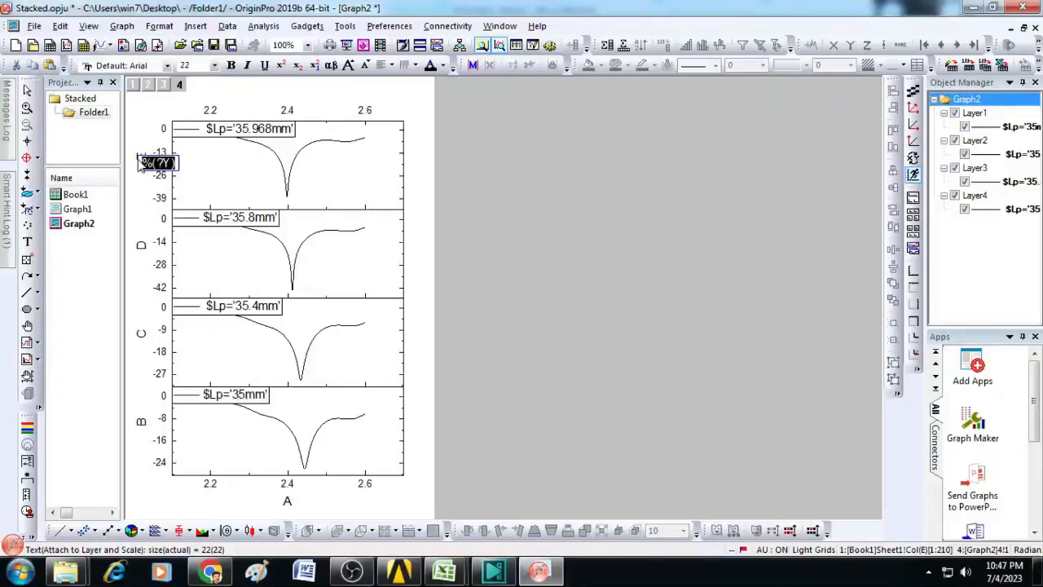
pyautogui.write('S11')
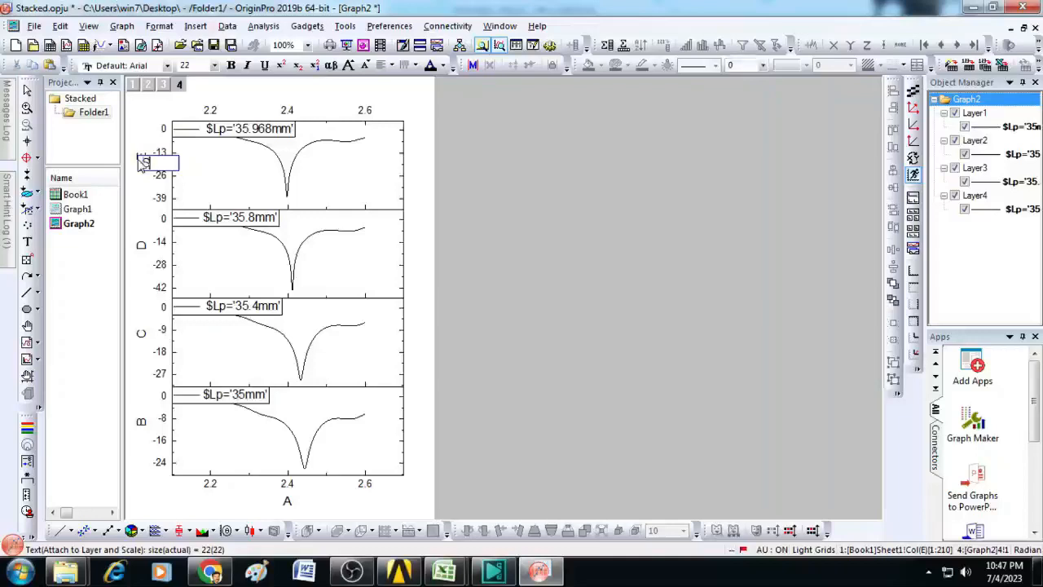
pyautogui.write(' dB')
pyautogui.moveTo(149, 163); pyautogui.dragTo(162, 163)
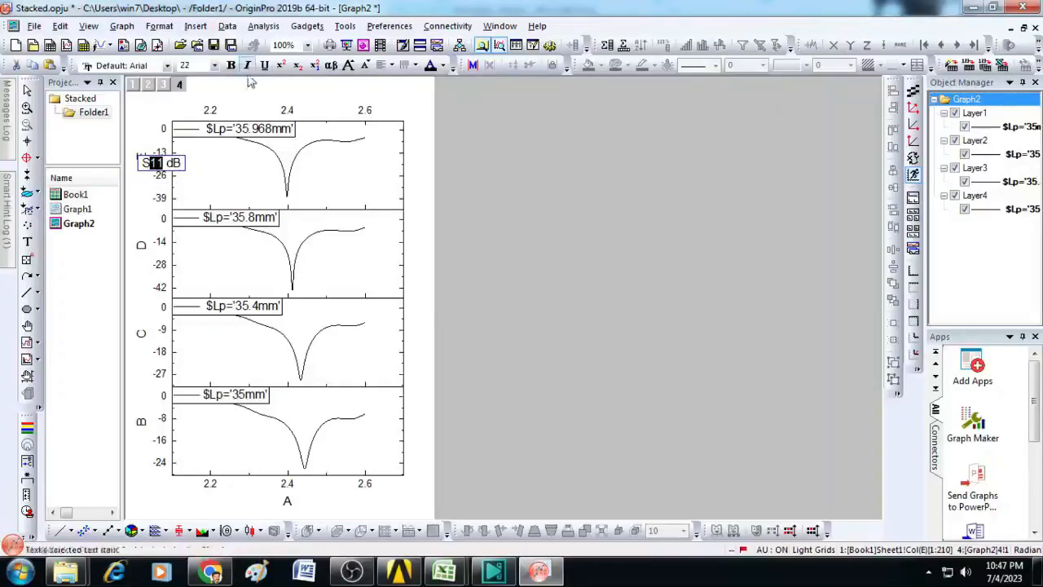
pyautogui.click(297, 67)
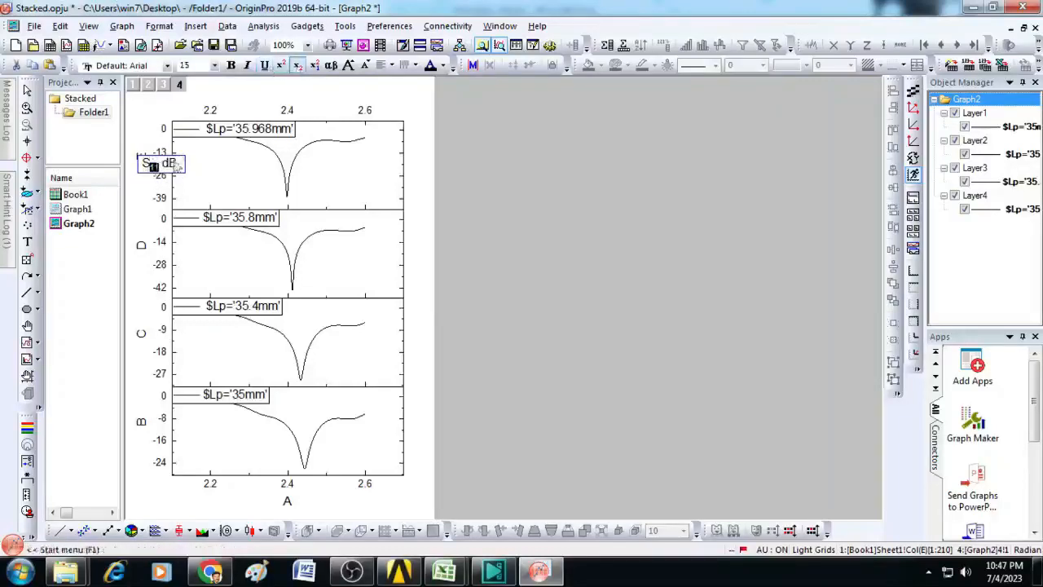
pyautogui.click(393, 207)
# Step: Replace the Y-axis titles of the three lower panels with the copied "S11 dB" title
pyautogui.doubleClick(144, 249)
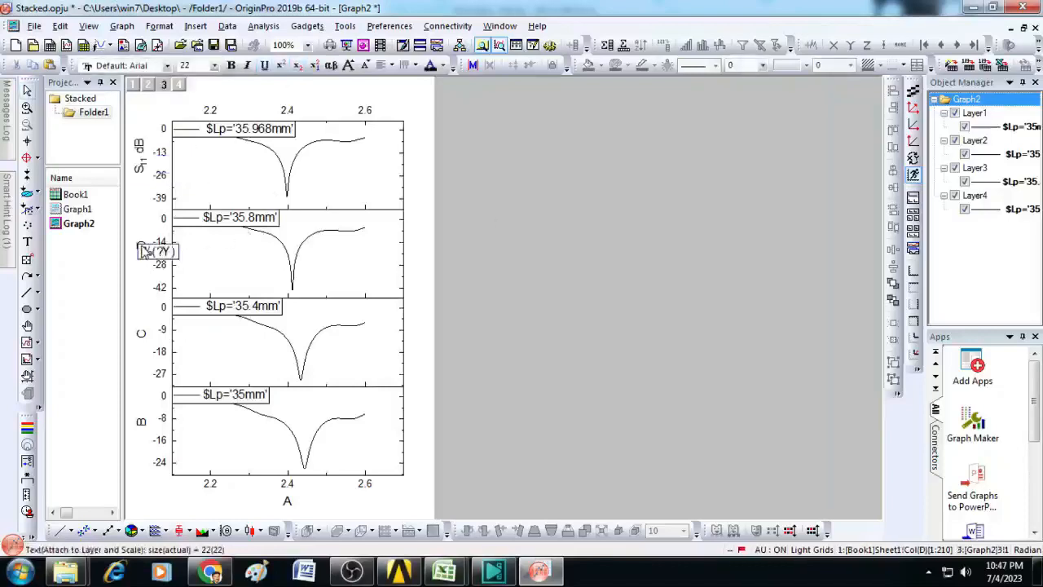
pyautogui.hotkey('ctrl', 'a')
pyautogui.write('S11 dB')
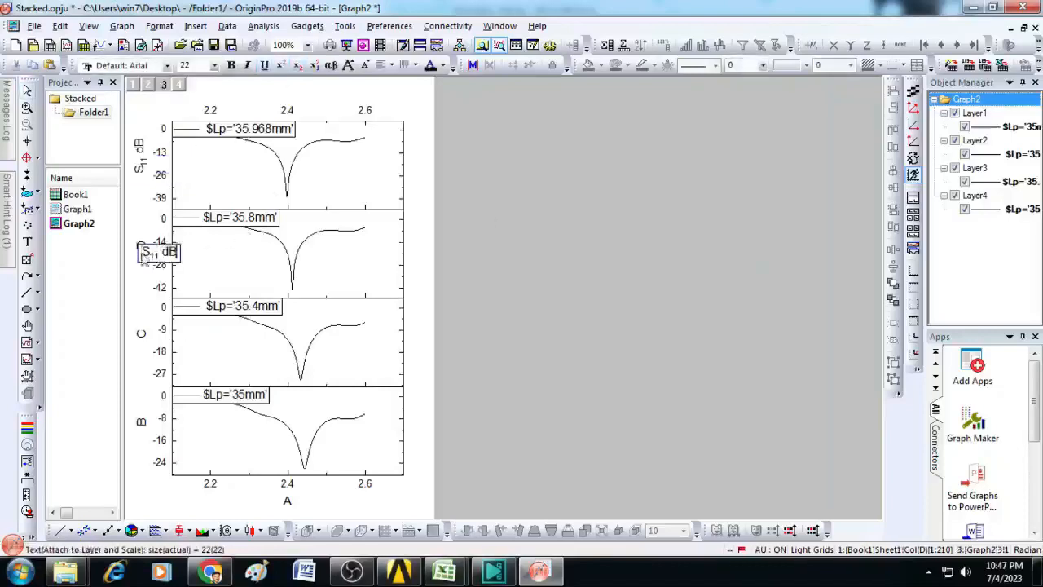
pyautogui.doubleClick(144, 340)
pyautogui.hotkey('ctrl', 'a')
pyautogui.write('S11 dB')
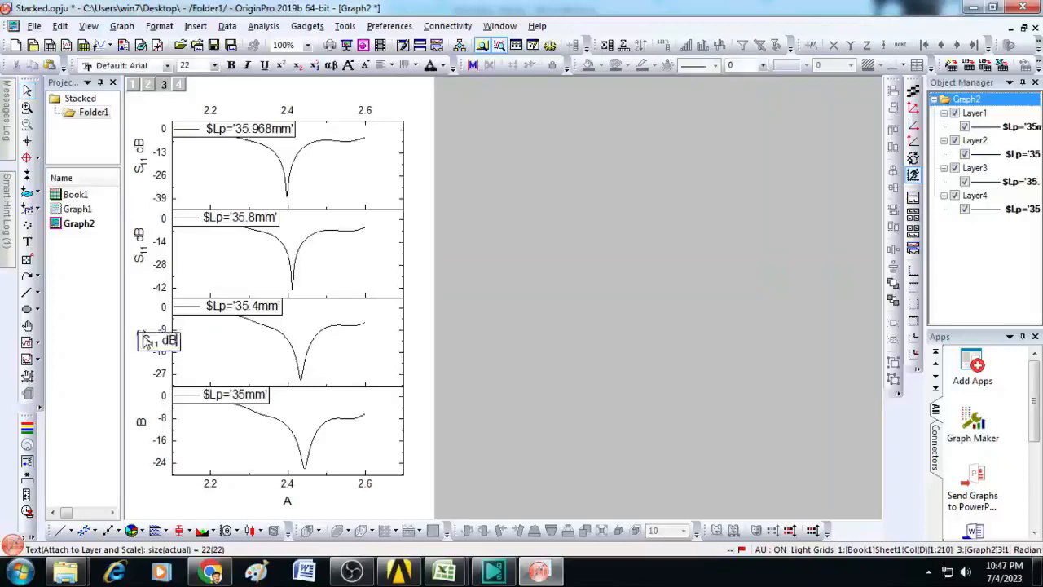
pyautogui.doubleClick(141, 422)
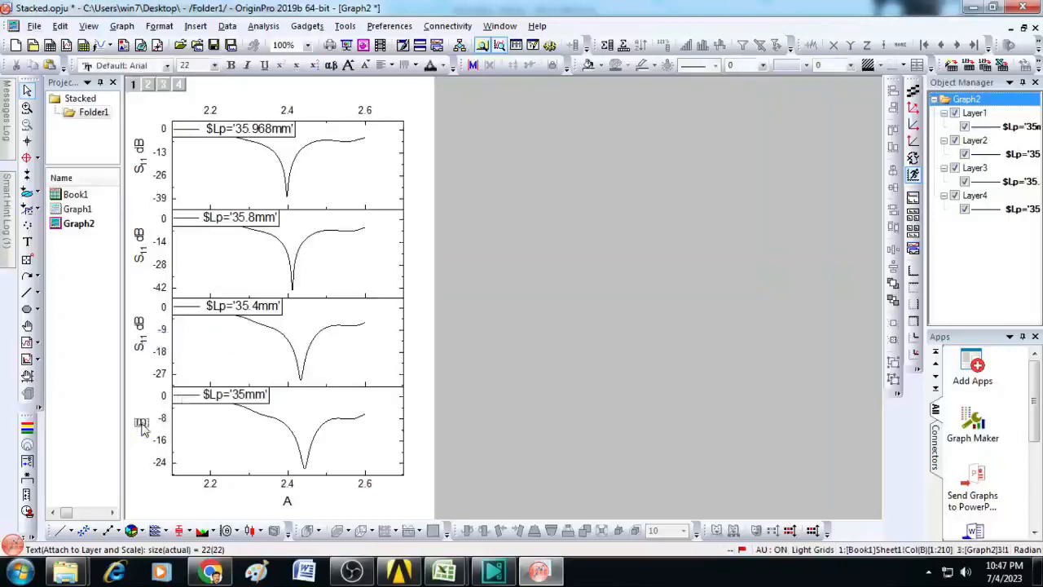
pyautogui.hotkey('ctrl', 'a')
pyautogui.write('S11 dB')
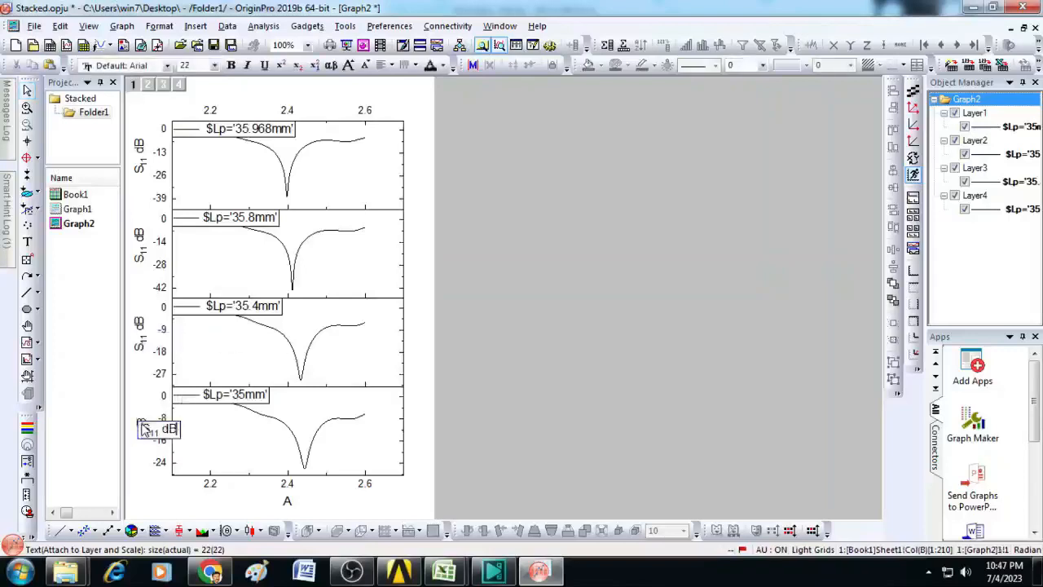
pyautogui.click(515, 351)
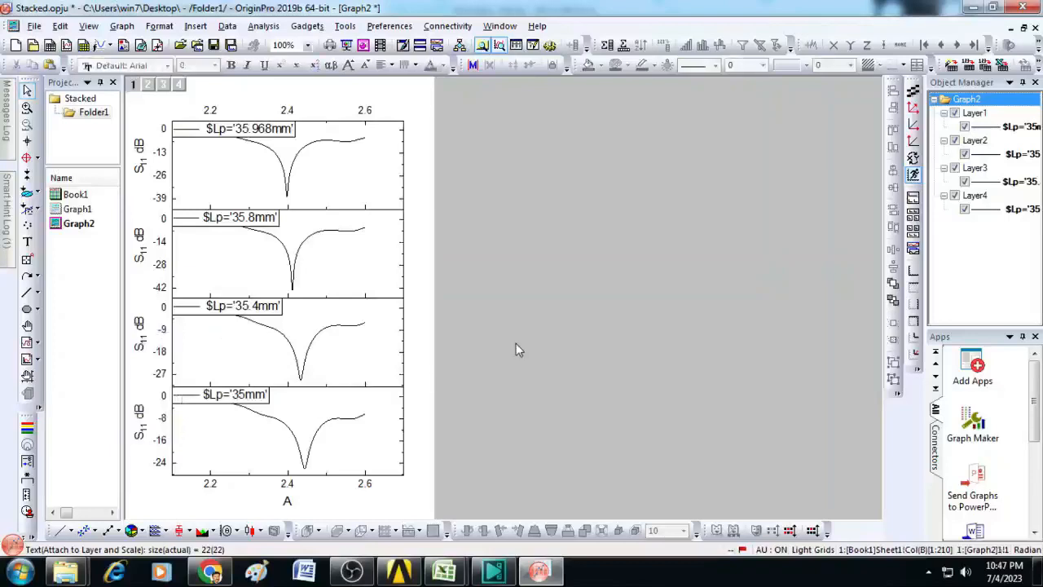
# Step: Change the shared X-axis title below the stacked panels to "Frequency in GHz"
pyautogui.doubleClick(289, 501)
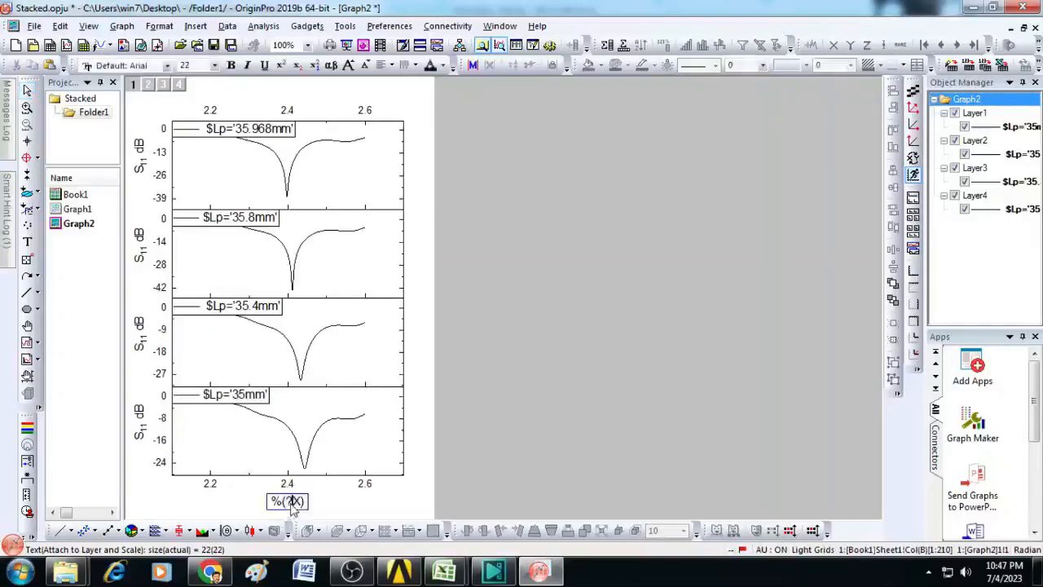
pyautogui.hotkey('ctrl', 'a')
pyautogui.write('Frequency ')
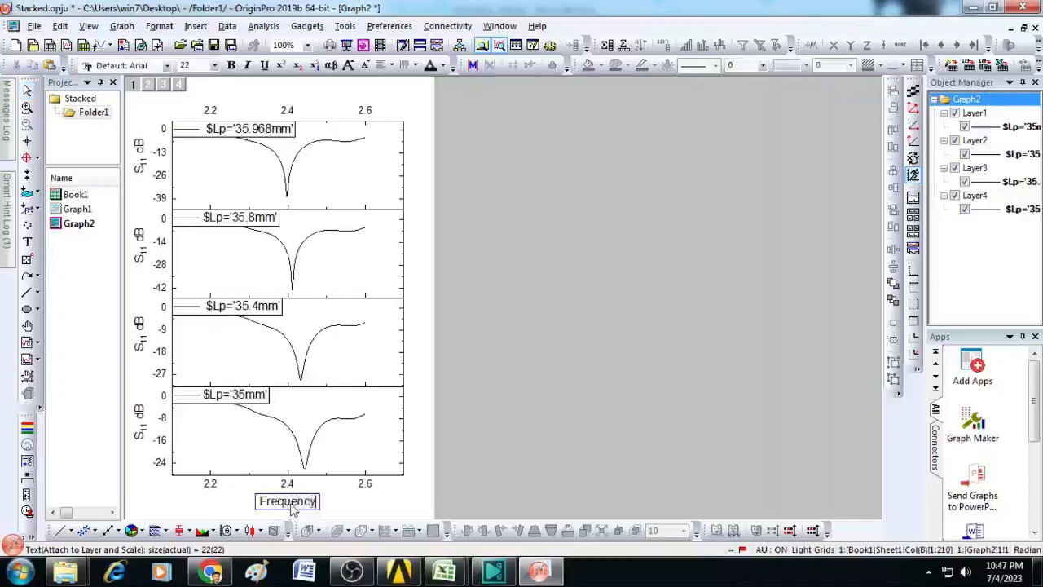
pyautogui.write('in GHz')
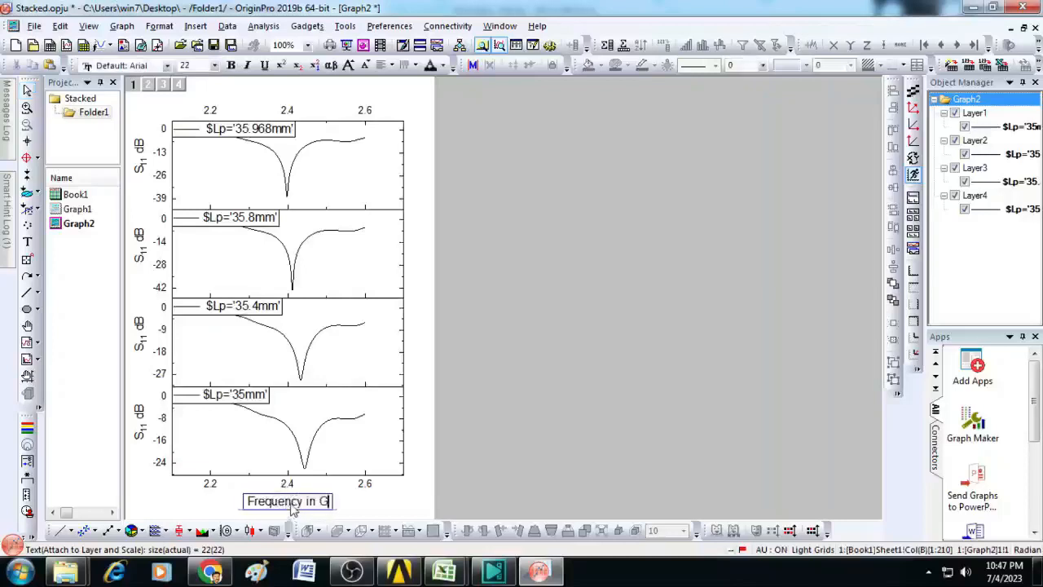
pyautogui.click(555, 384)
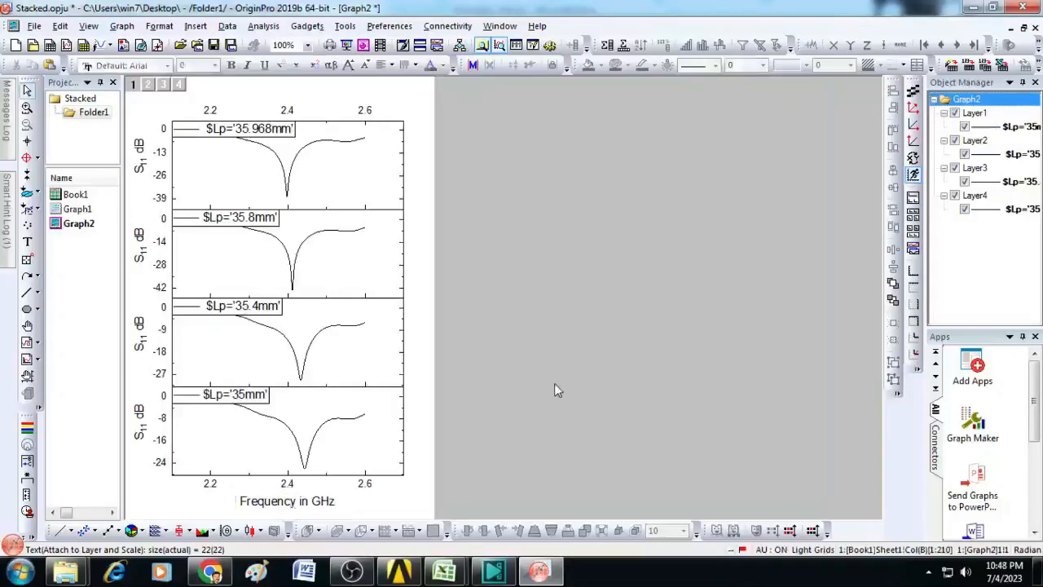
# Step: Format the 35.968mm curve in the top panel as a red line with width 3
pyautogui.doubleClick(308, 153)
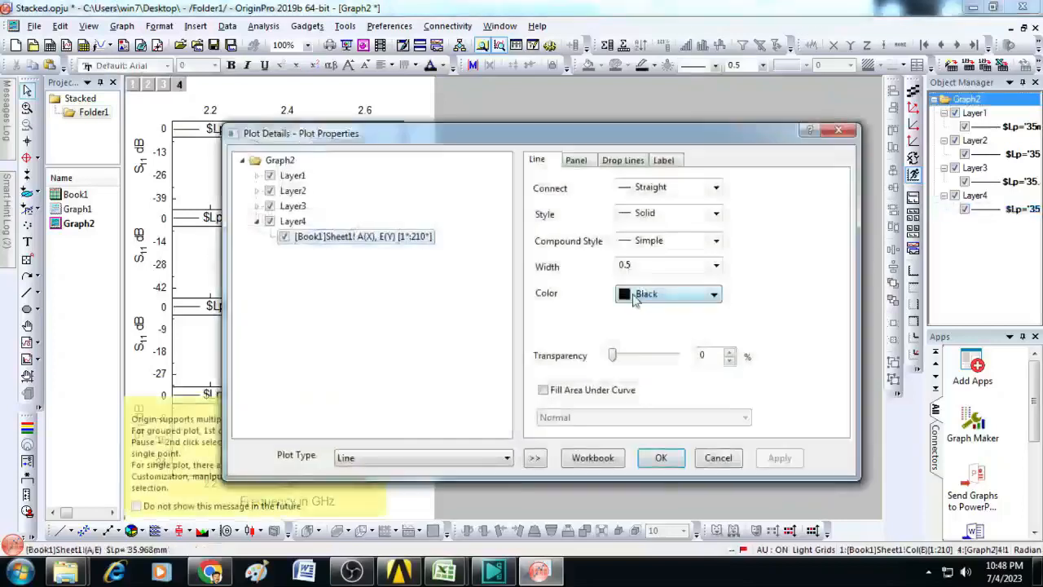
pyautogui.doubleClick(645, 263)
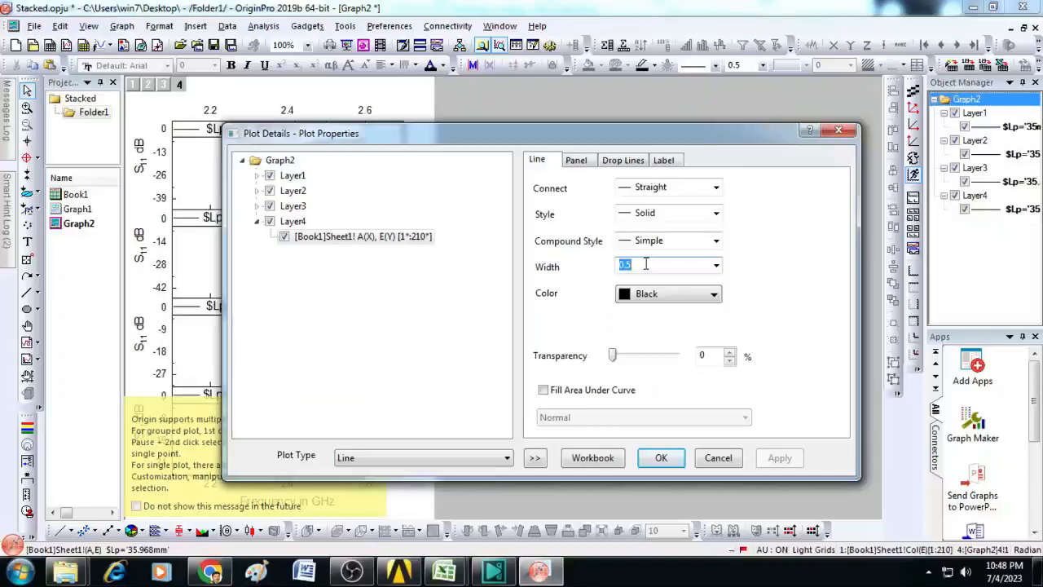
pyautogui.write('3')
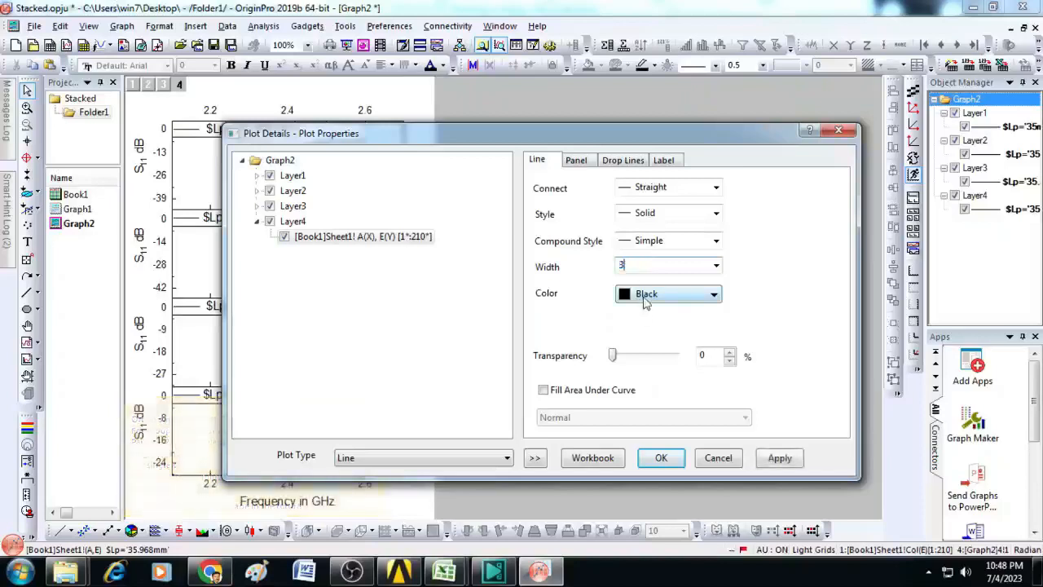
pyautogui.click(646, 295)
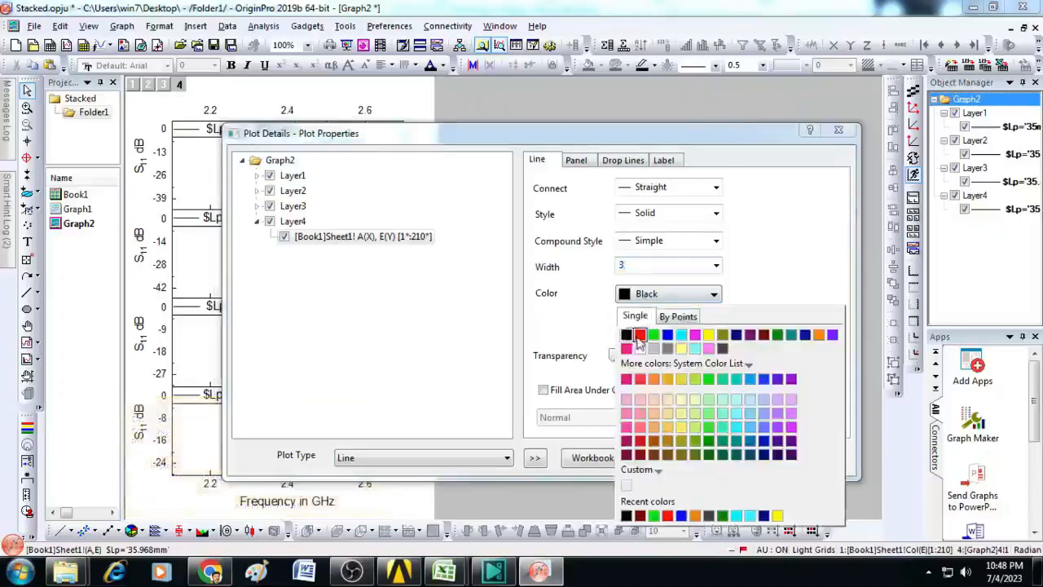
pyautogui.click(632, 329)
pyautogui.click(662, 457)
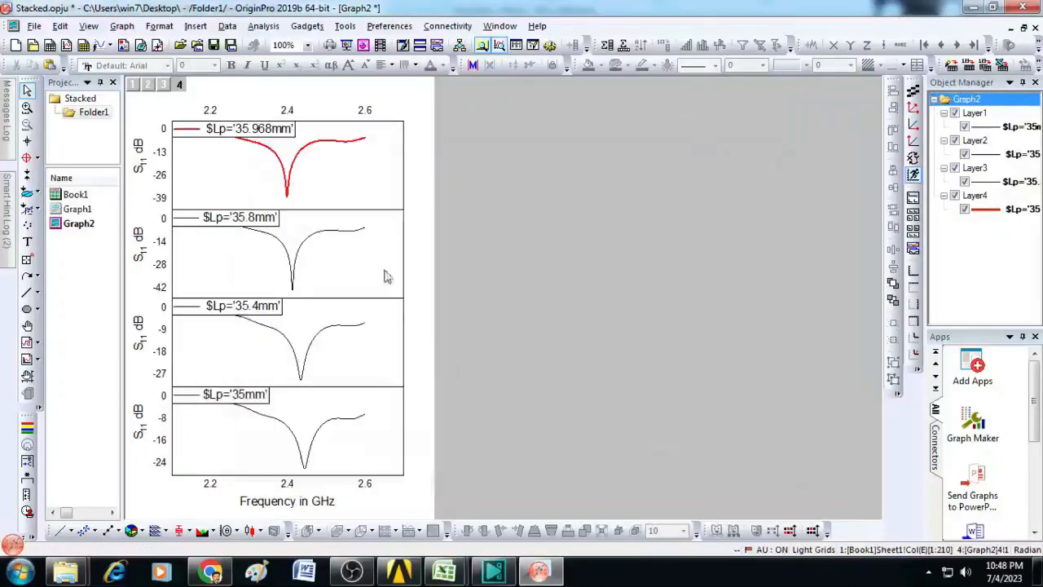
# Step: Format the 35.8mm curve in the second panel as a blue line with width 3
pyautogui.doubleClick(320, 238)
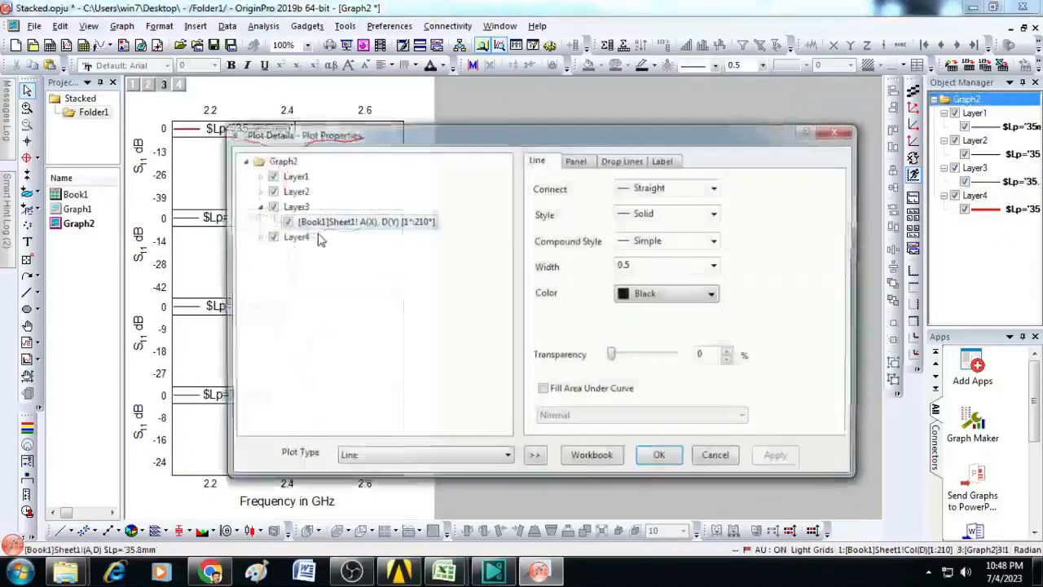
pyautogui.click(644, 300)
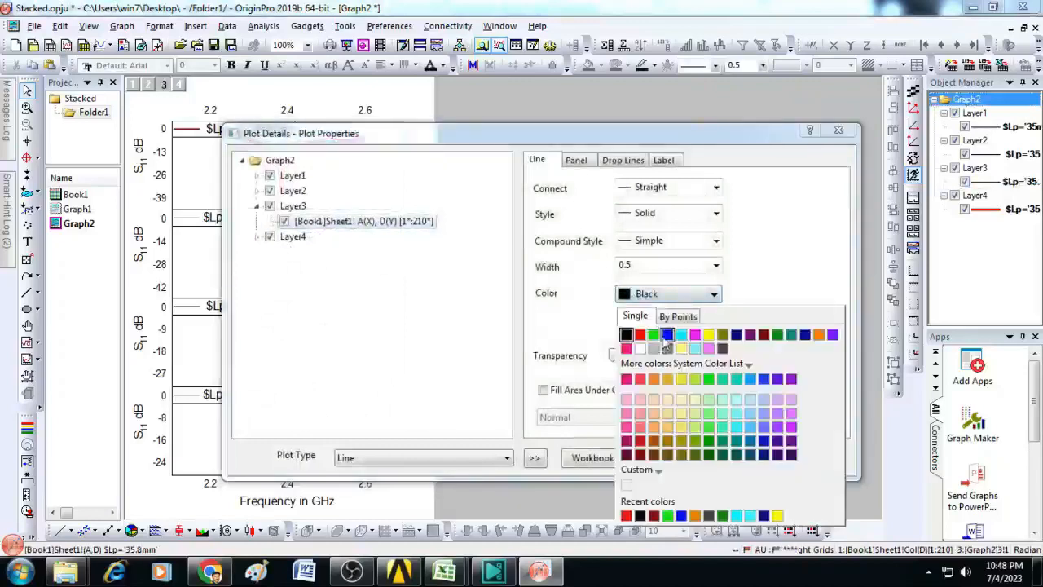
pyautogui.click(658, 335)
pyautogui.click(644, 264)
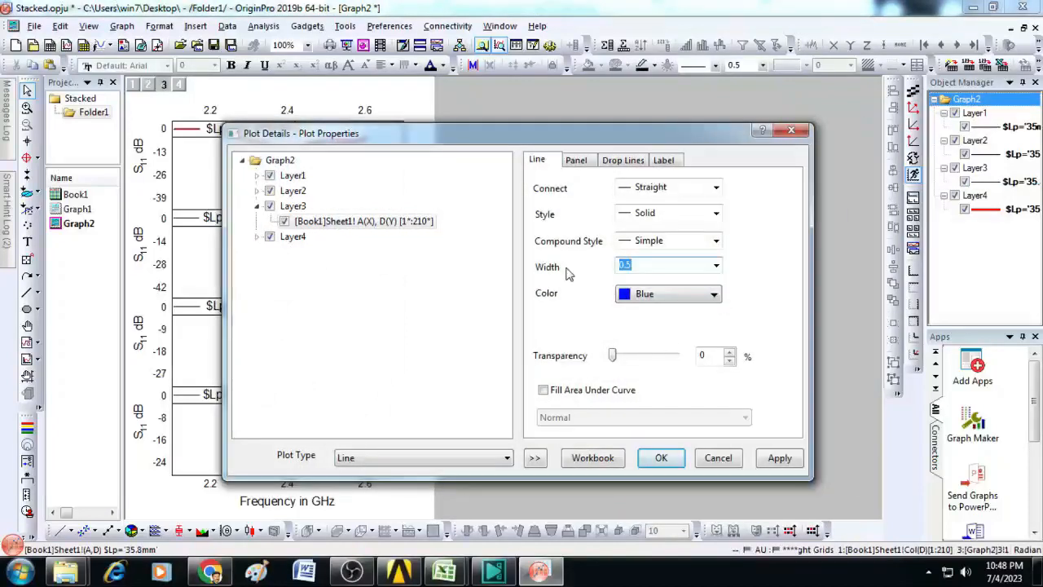
pyautogui.write('3')
pyautogui.click(661, 457)
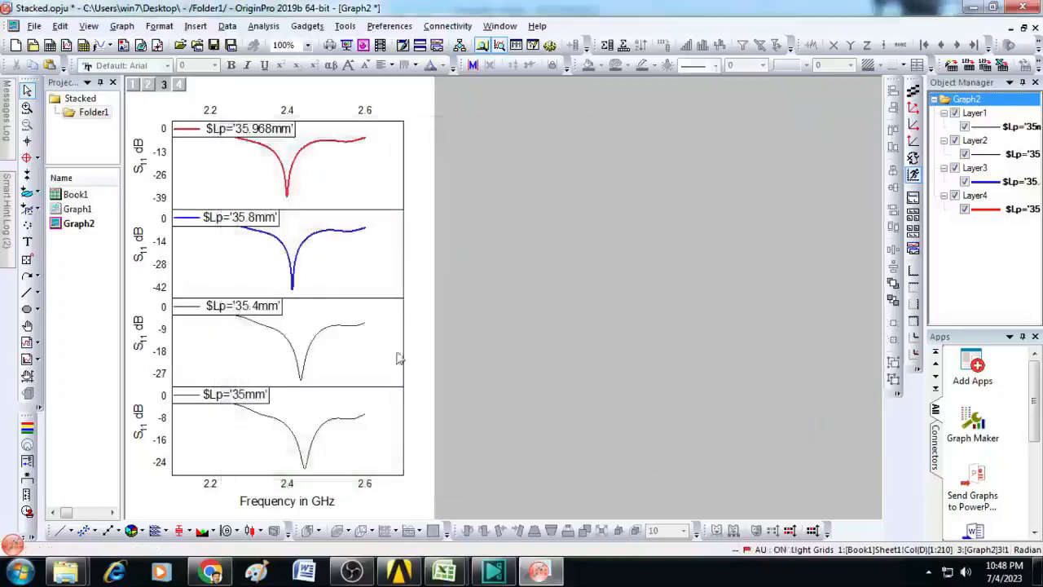
# Step: Format the 35.4mm curve in the third panel as a dashed line with width 3
pyautogui.doubleClick(311, 352)
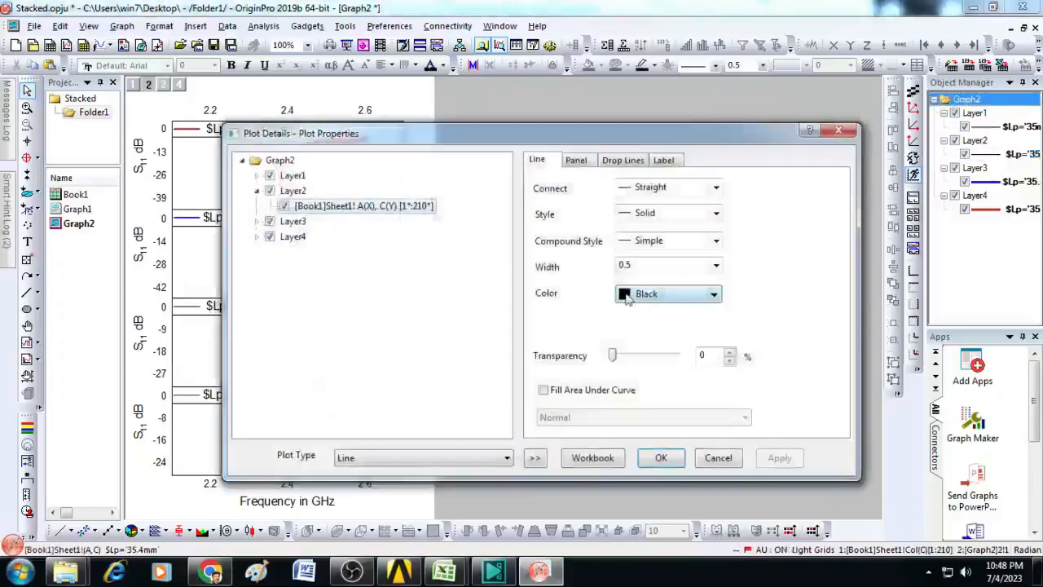
pyautogui.click(644, 218)
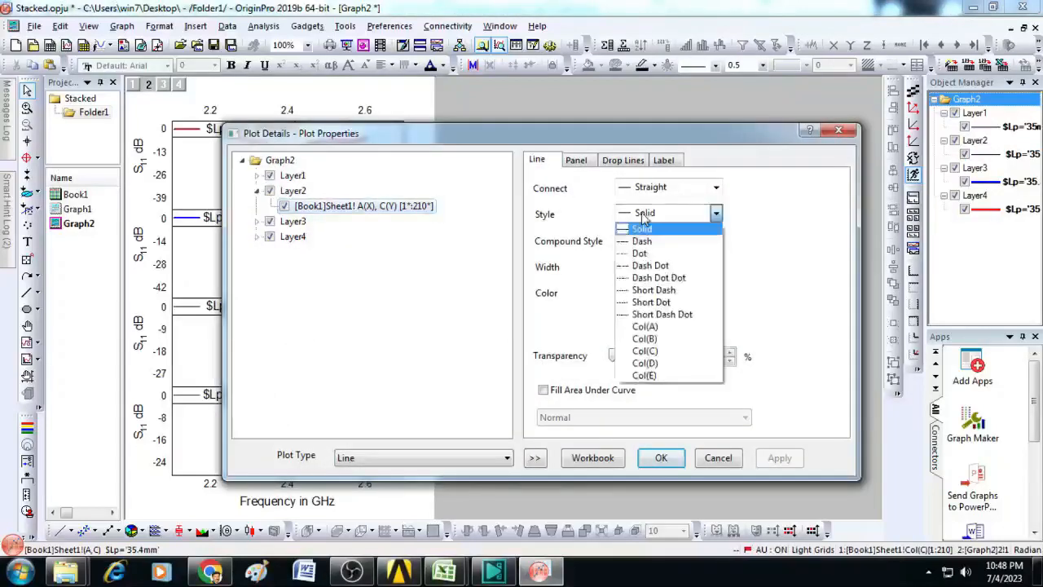
pyautogui.click(641, 242)
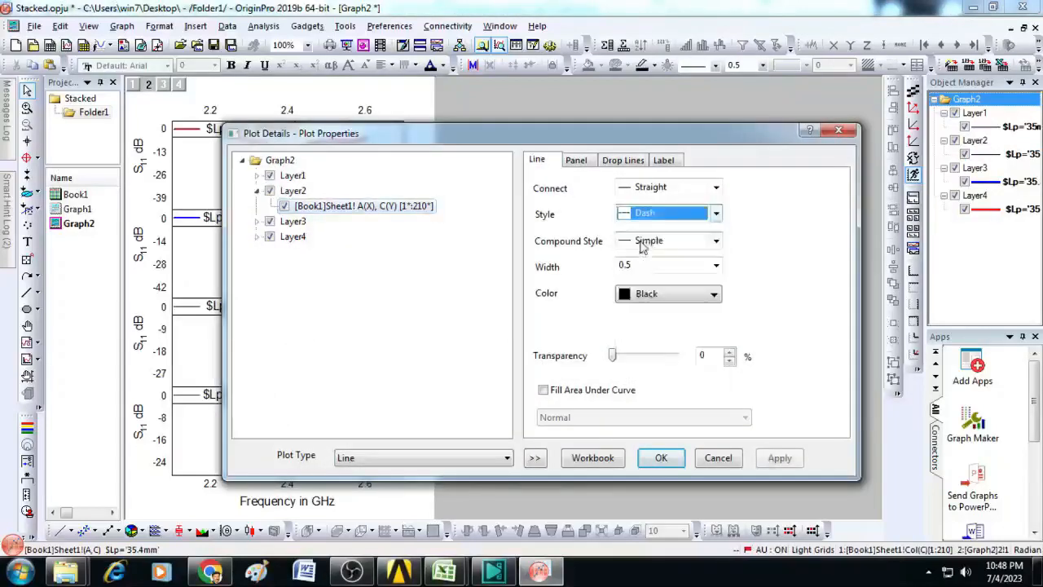
pyautogui.click(649, 268)
pyautogui.write('3')
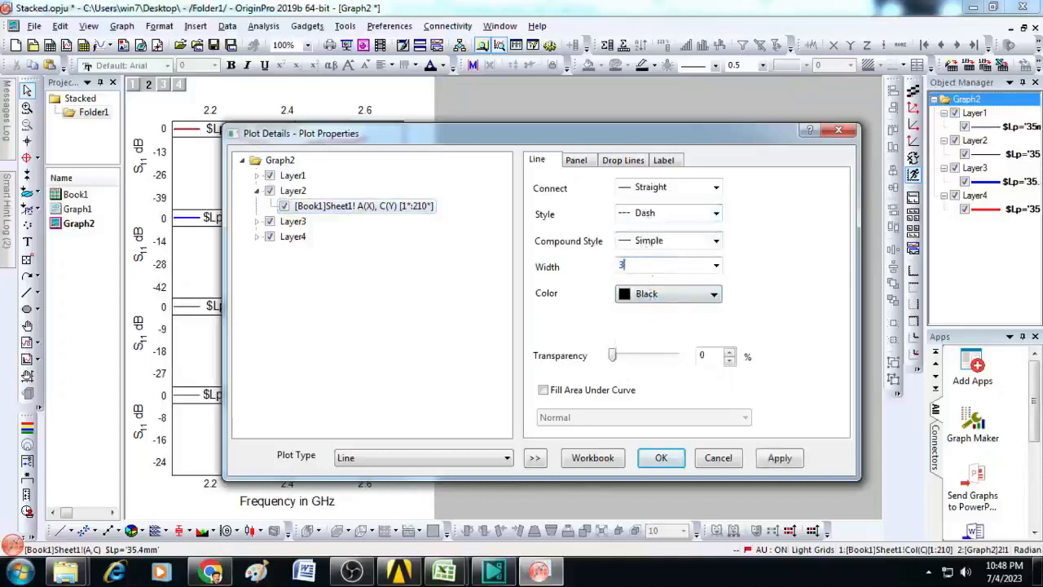
pyautogui.click(657, 455)
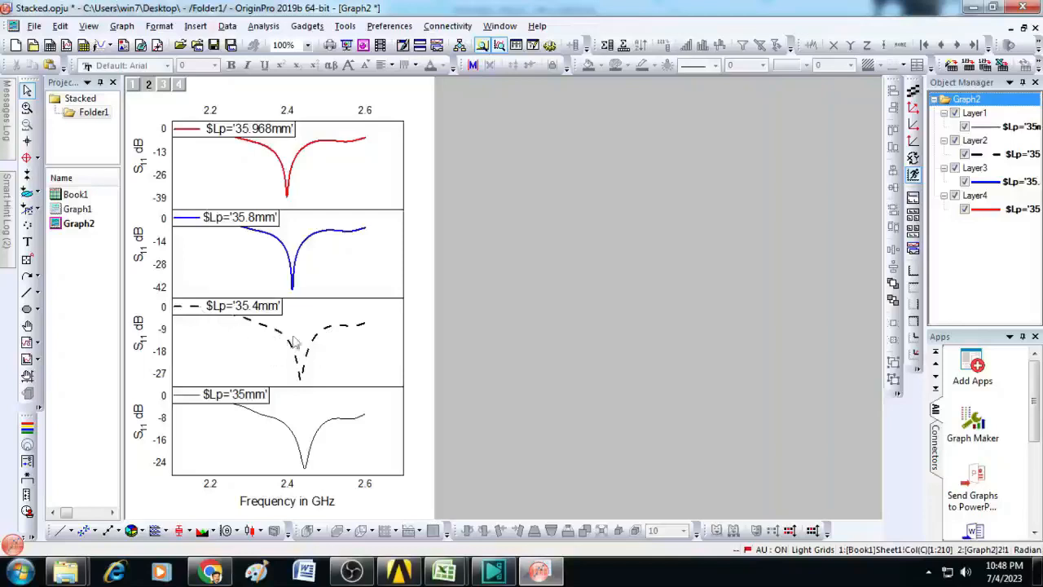
# Step: Format the 35mm curve in the bottom panel as a magenta line with the Dash Dot Dot style
pyautogui.doubleClick(359, 420)
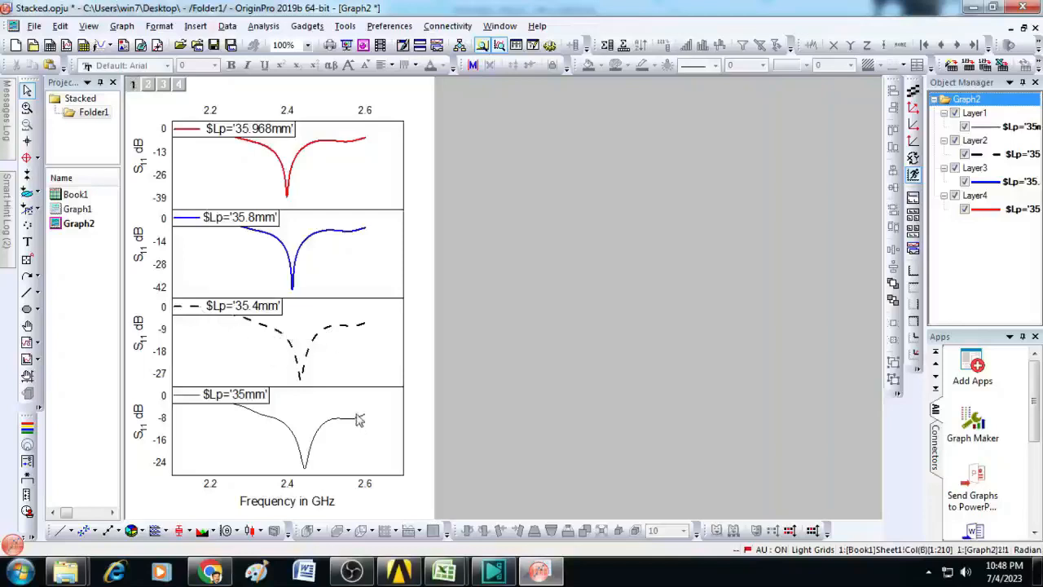
pyautogui.click(654, 268)
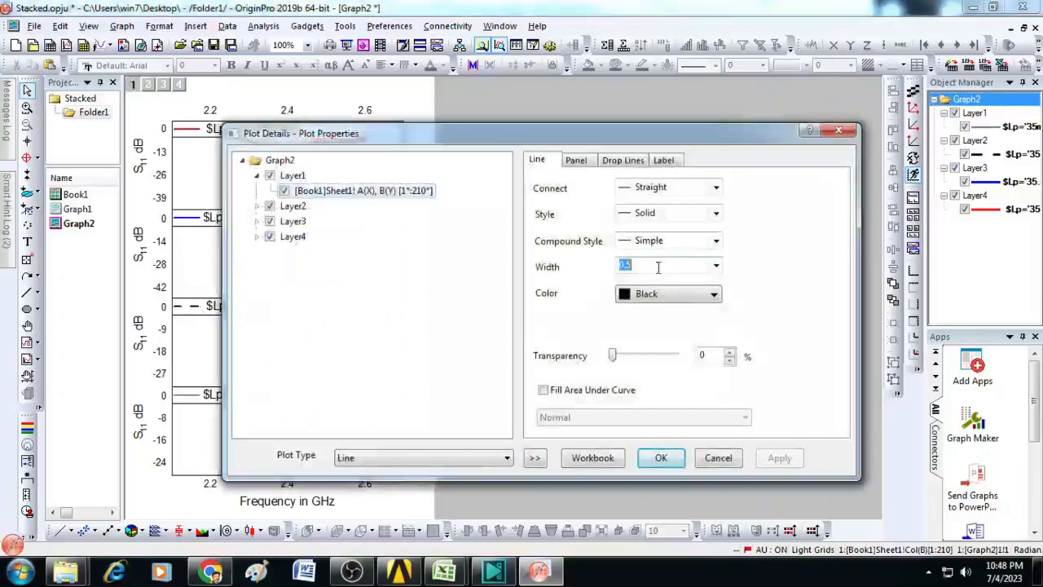
pyautogui.click(667, 215)
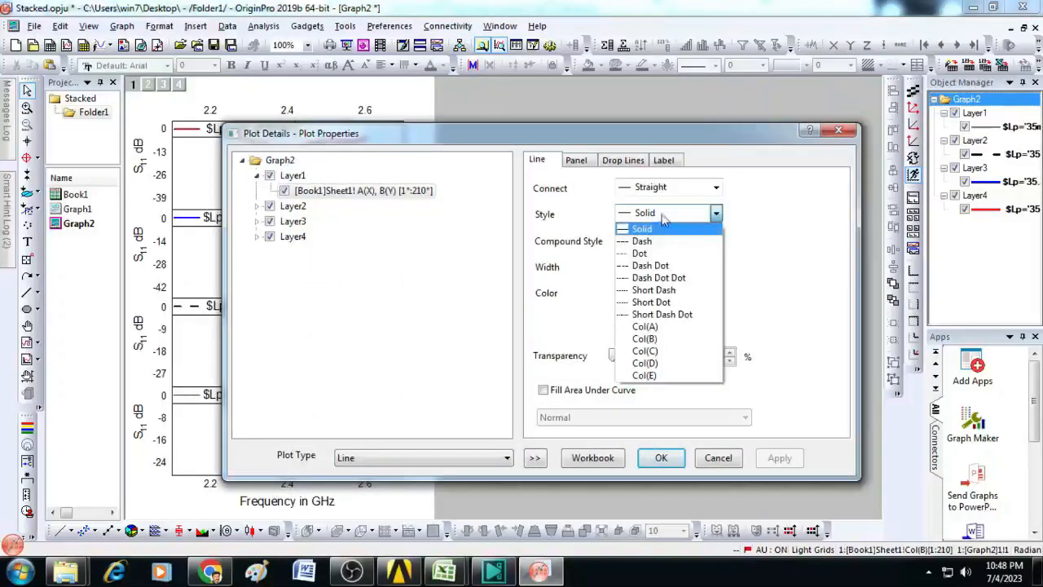
pyautogui.click(656, 278)
pyautogui.click(685, 295)
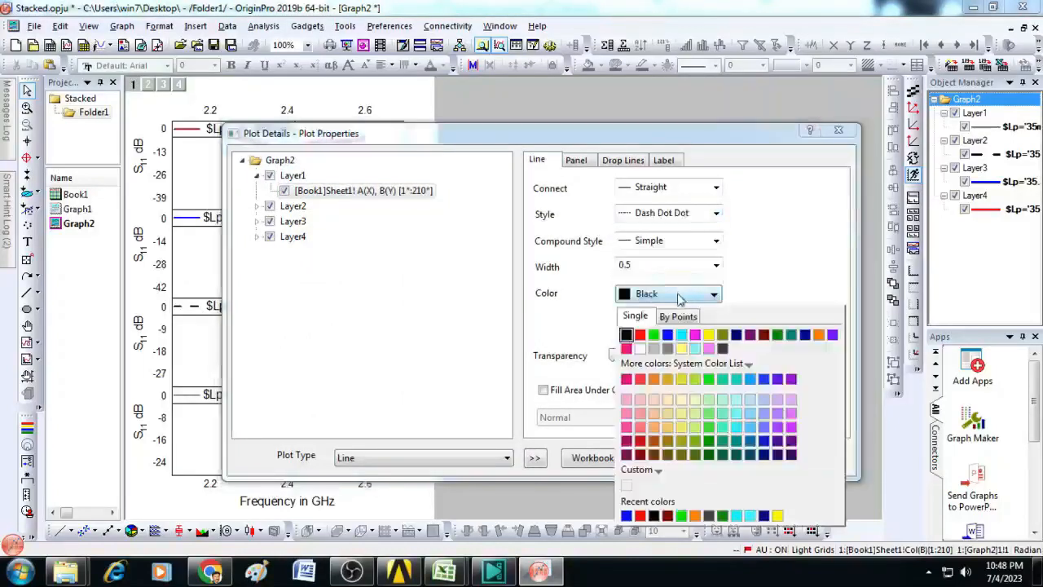
pyautogui.click(695, 335)
pyautogui.click(674, 462)
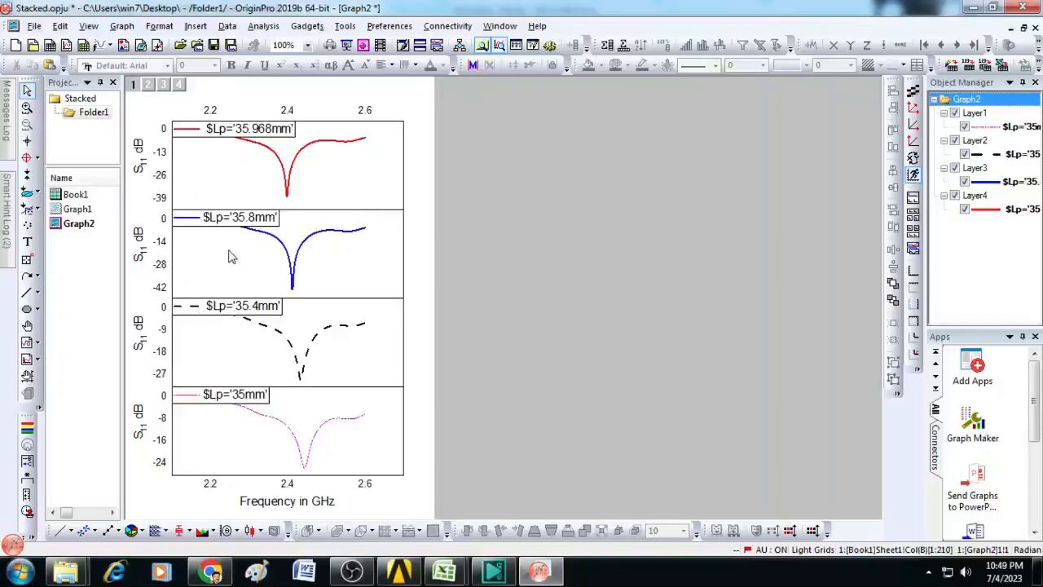
# Step: Make the Y-axis tick labels bold in all four stacked panels
pyautogui.click(161, 184)
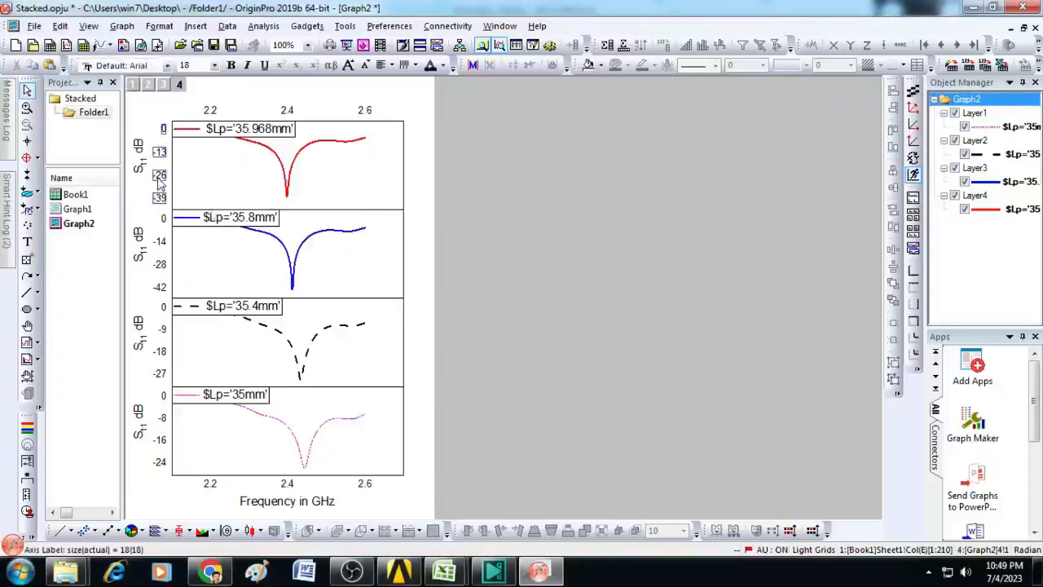
pyautogui.click(232, 66)
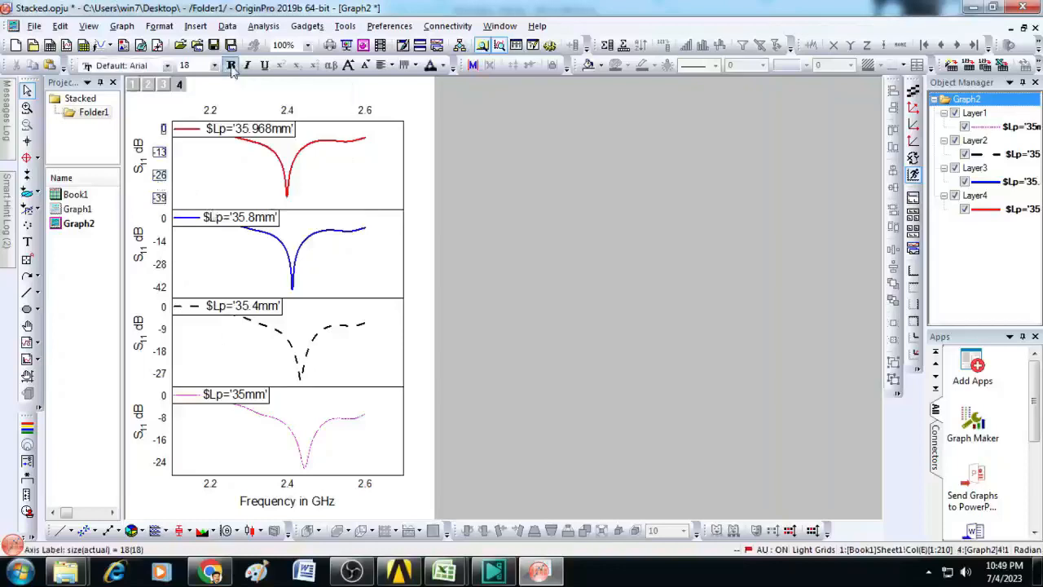
pyautogui.click(160, 259)
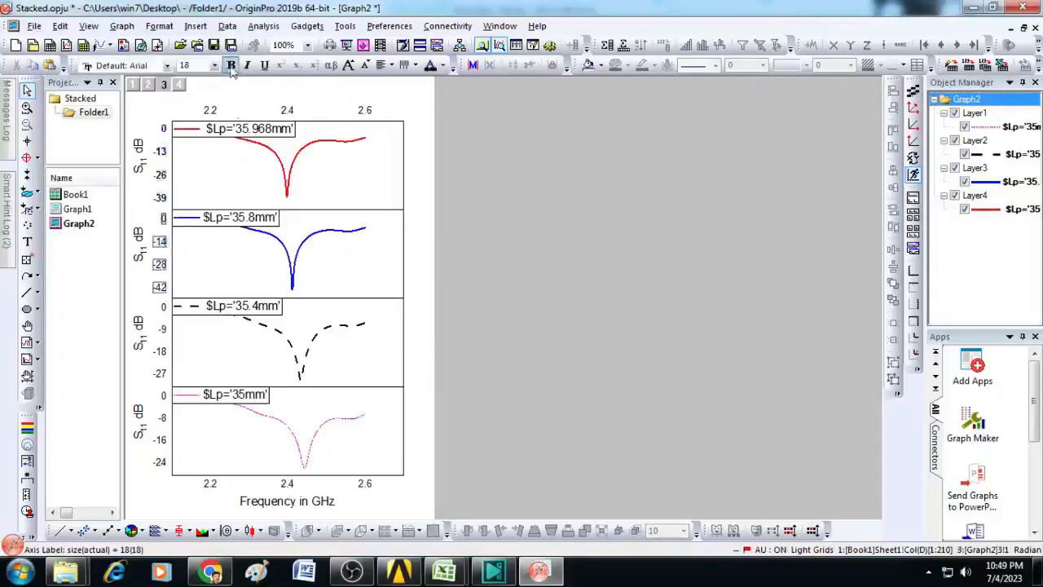
pyautogui.click(163, 335)
pyautogui.click(231, 66)
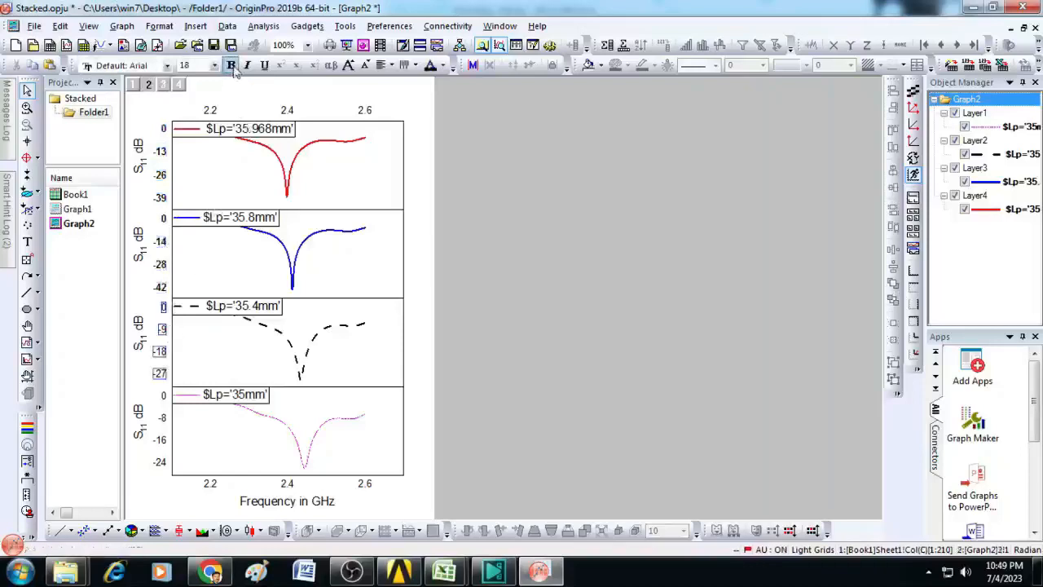
pyautogui.click(163, 397)
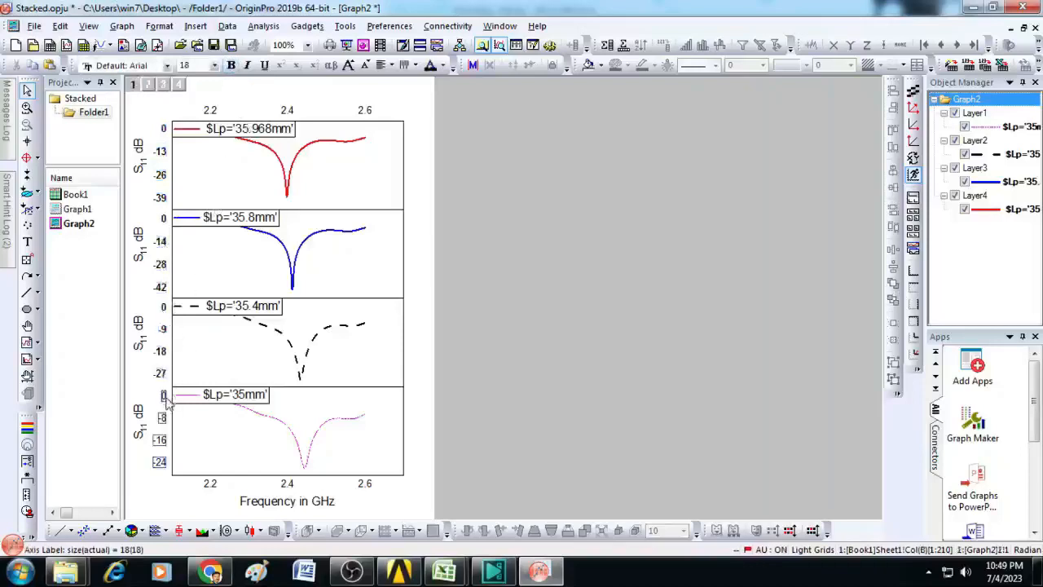
pyautogui.click(232, 66)
pyautogui.click(489, 306)
# Step: Make the S11 dB axis titles of the 35.968mm and 35.8mm panels bold
pyautogui.click(138, 163)
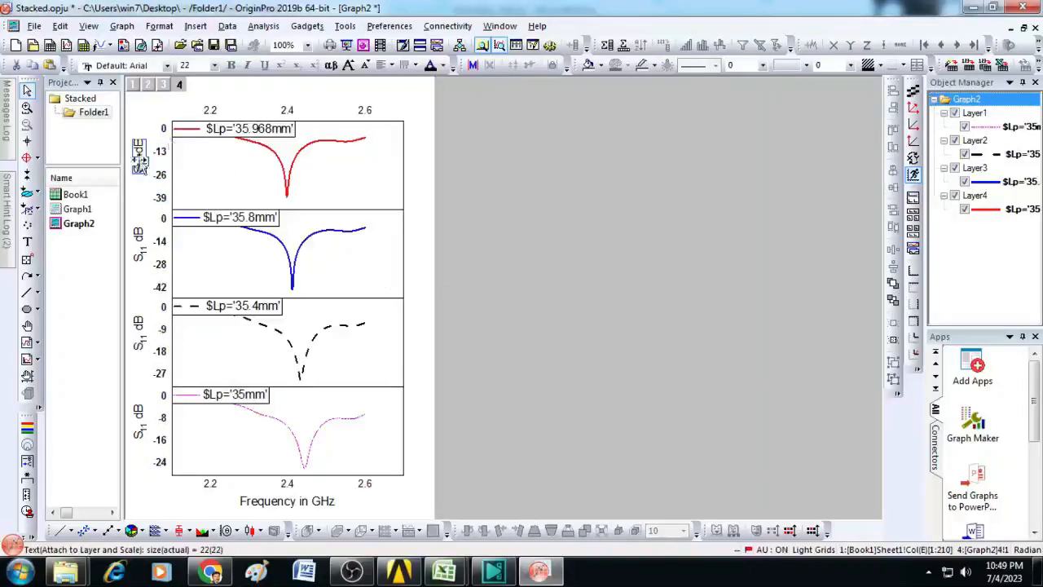
pyautogui.doubleClick(143, 155)
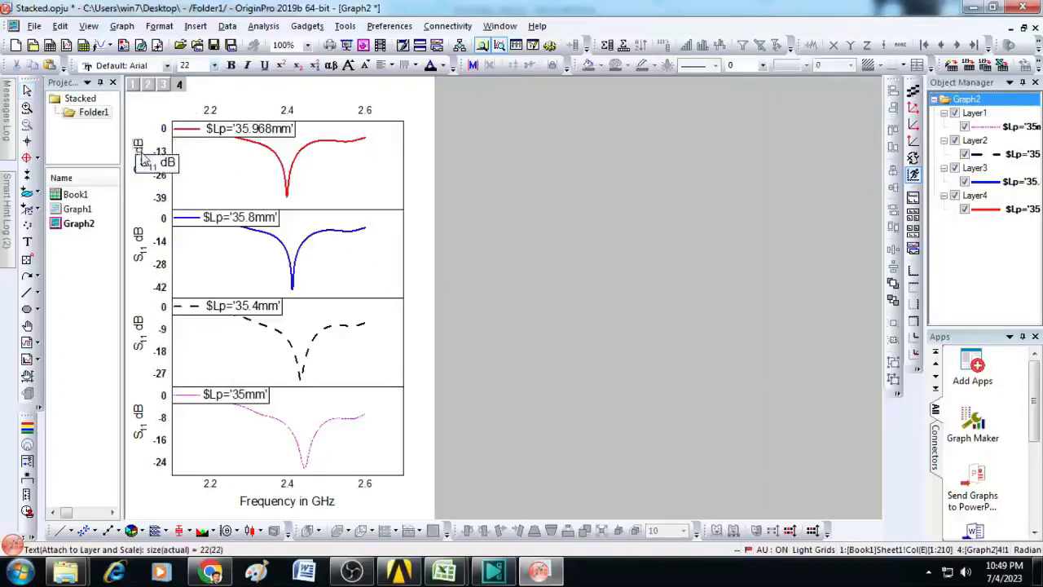
pyautogui.hotkey('ctrl', 'a')
pyautogui.click(232, 67)
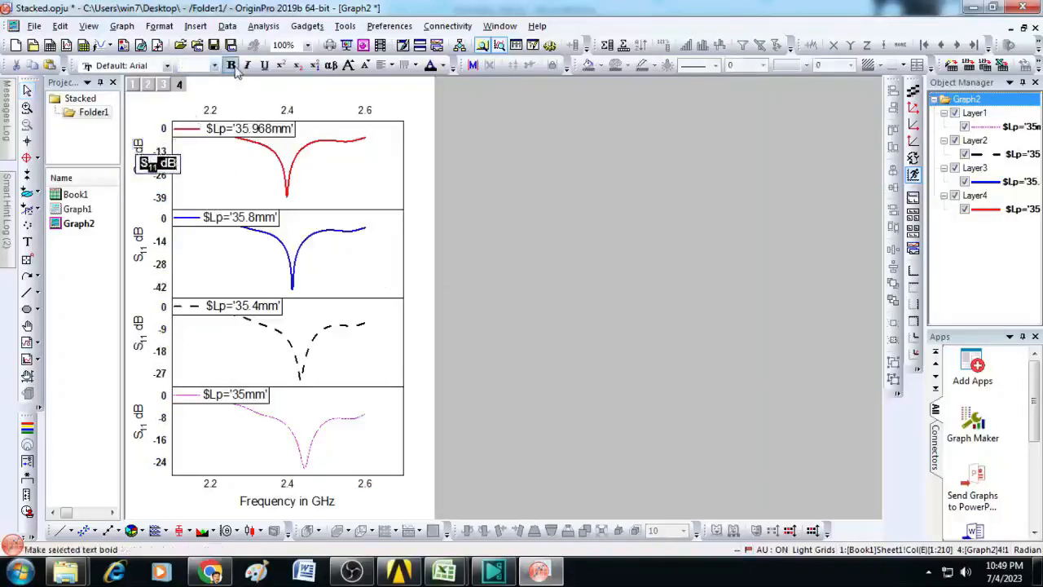
pyautogui.doubleClick(142, 254)
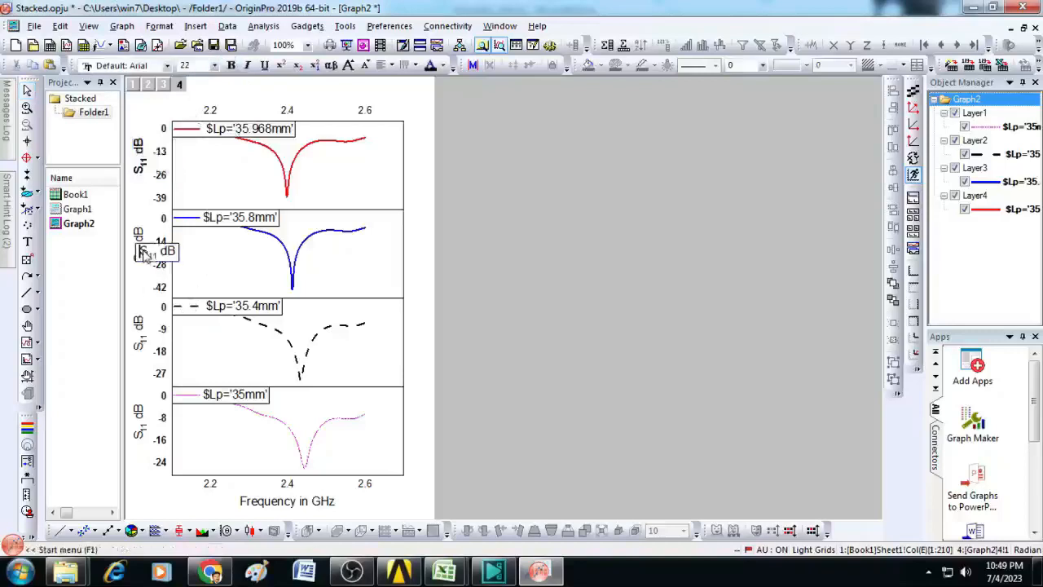
pyautogui.click(232, 66)
# Step: Make the S11 dB axis titles of the 35.4mm and 35mm panels bold
pyautogui.click(144, 325)
pyautogui.doubleClick(144, 331)
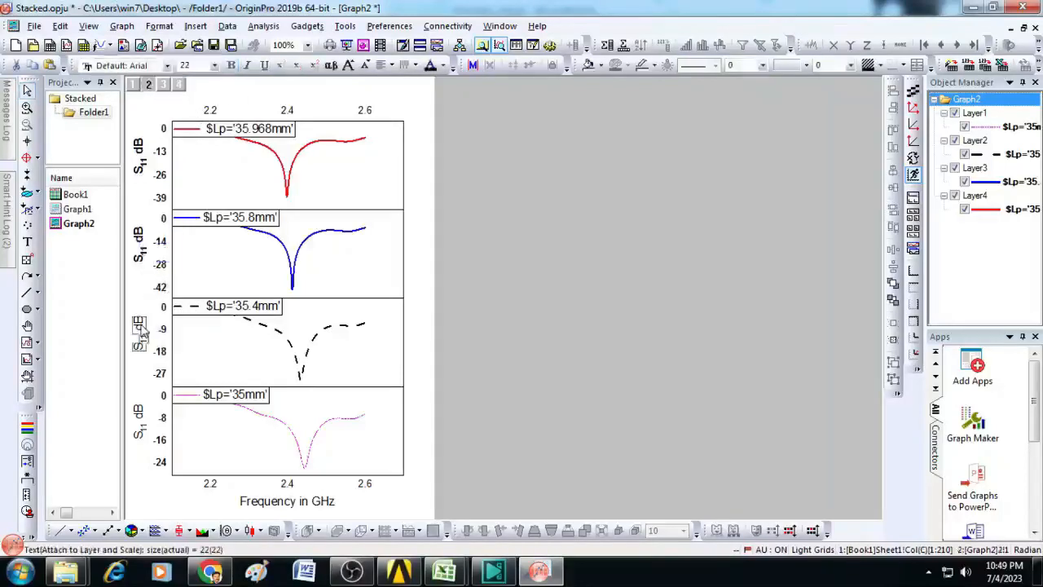
pyautogui.hotkey('ctrl', 'a')
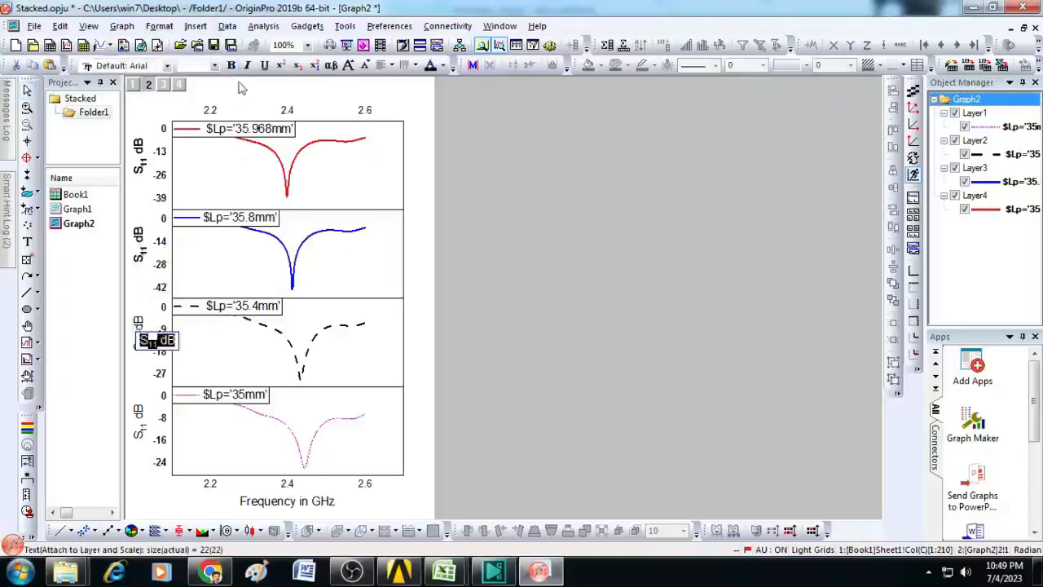
pyautogui.click(231, 66)
pyautogui.doubleClick(141, 423)
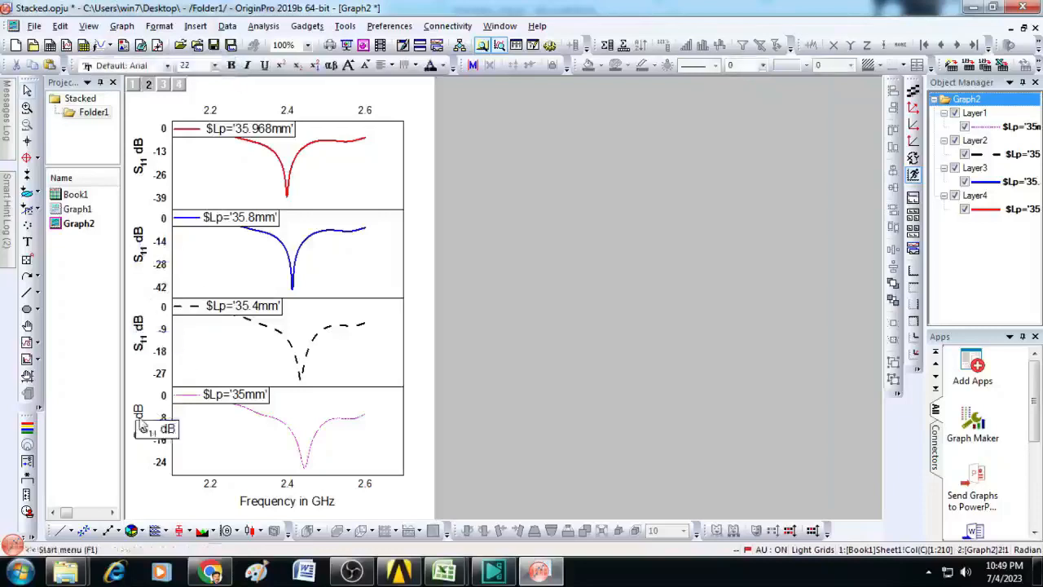
pyautogui.doubleClick(141, 423)
pyautogui.hotkey('ctrl', 'a')
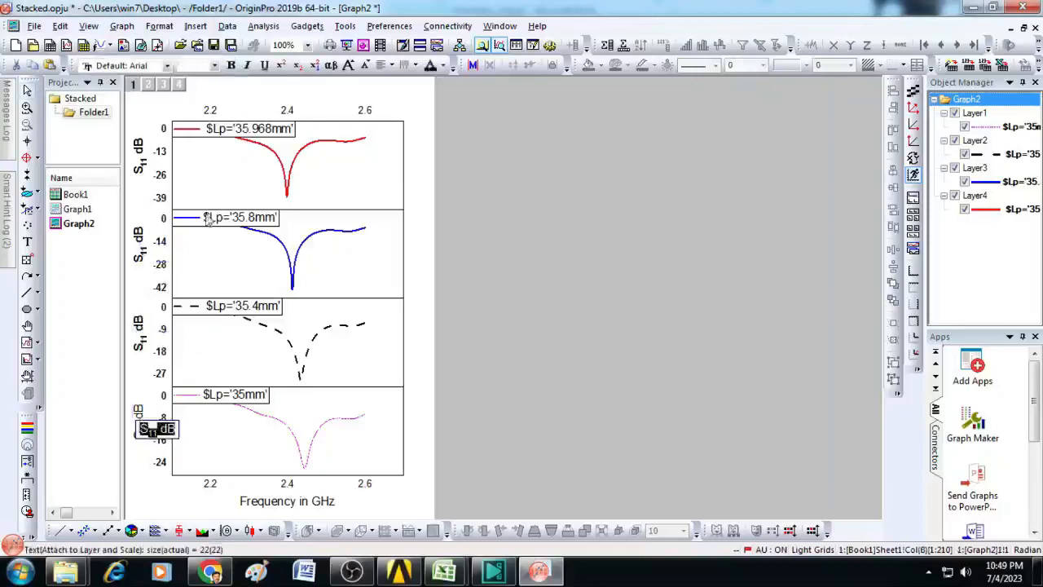
pyautogui.click(231, 66)
pyautogui.click(617, 407)
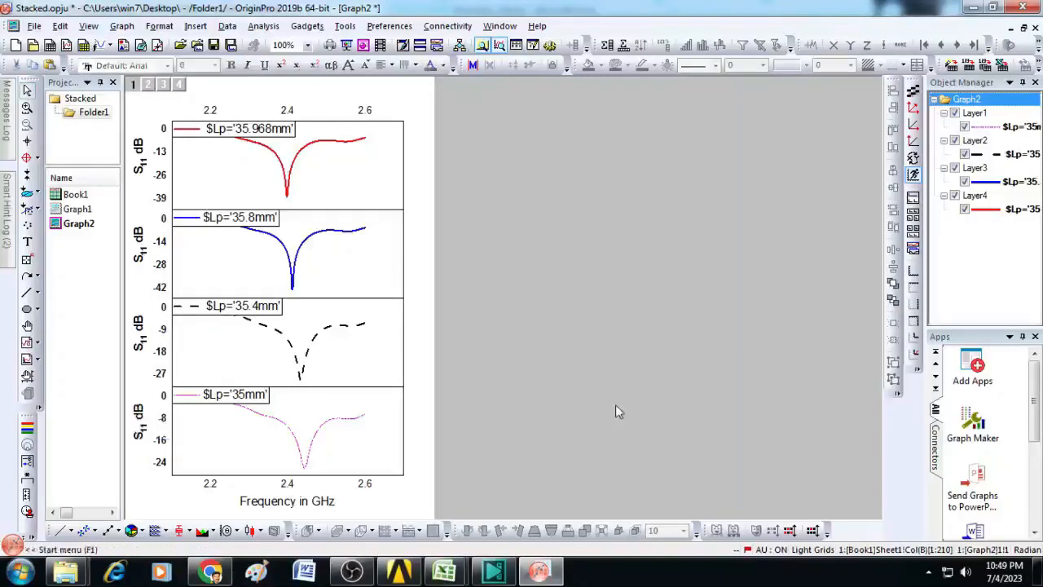
# Step: Make the shared X-axis title "Frequency in GHz" bold
pyautogui.click(316, 503)
pyautogui.doubleClick(317, 502)
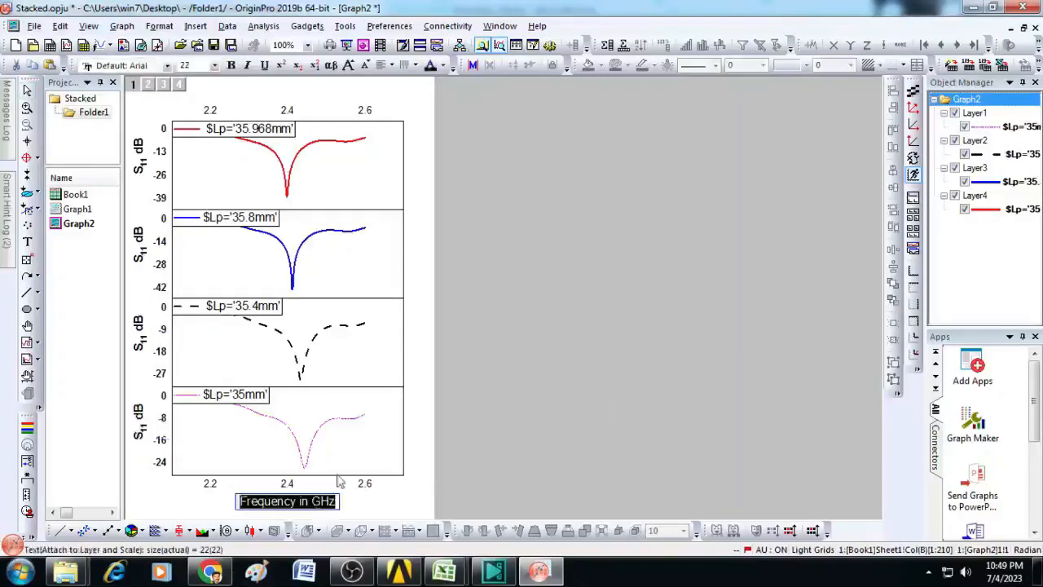
pyautogui.click(232, 66)
pyautogui.click(537, 277)
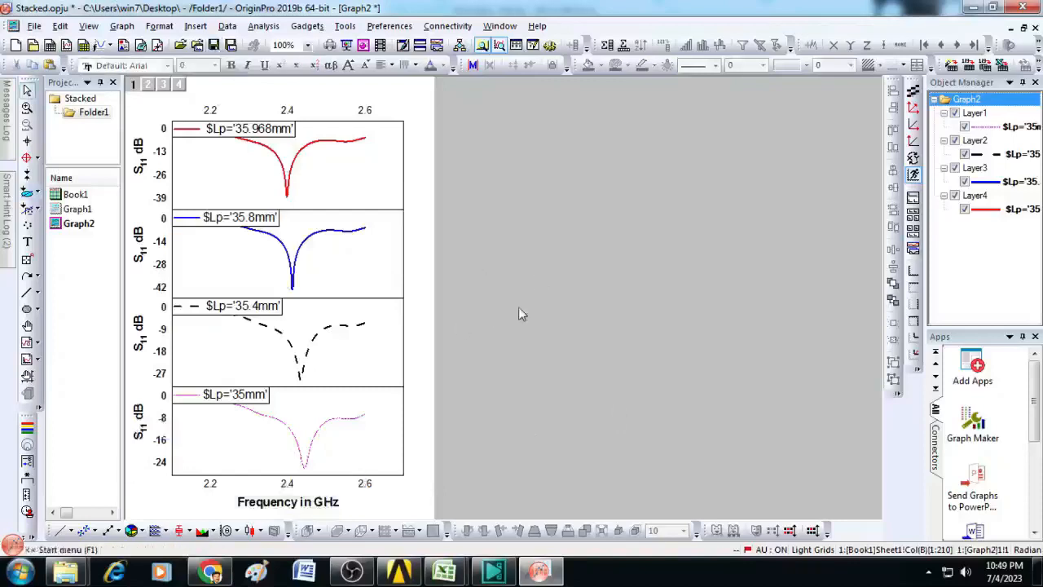
# Step: Show the vertical major and minor grid lines in the bottom 35mm panel
pyautogui.click(295, 486)
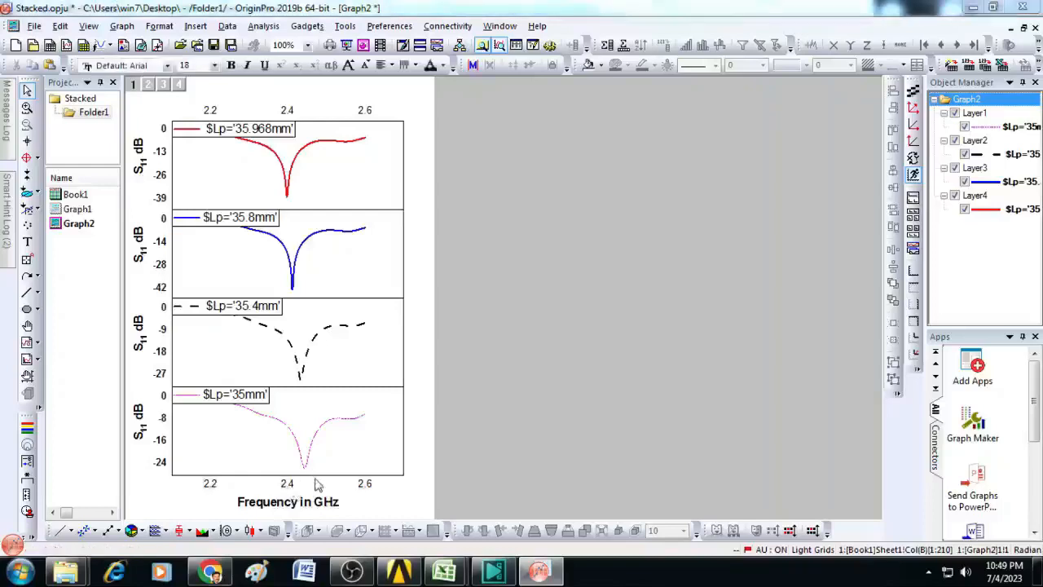
pyautogui.doubleClick(316, 484)
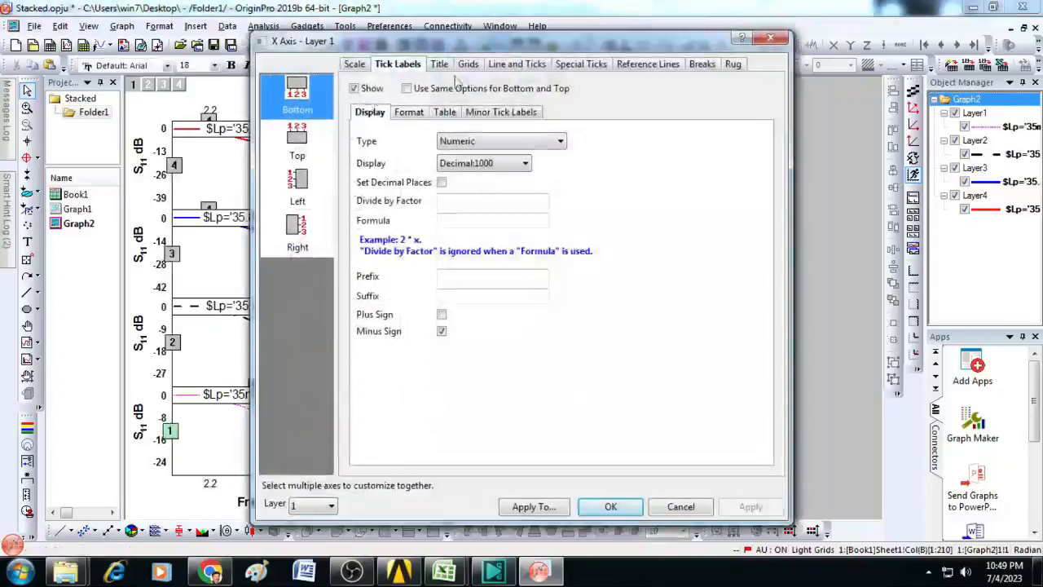
pyautogui.click(468, 64)
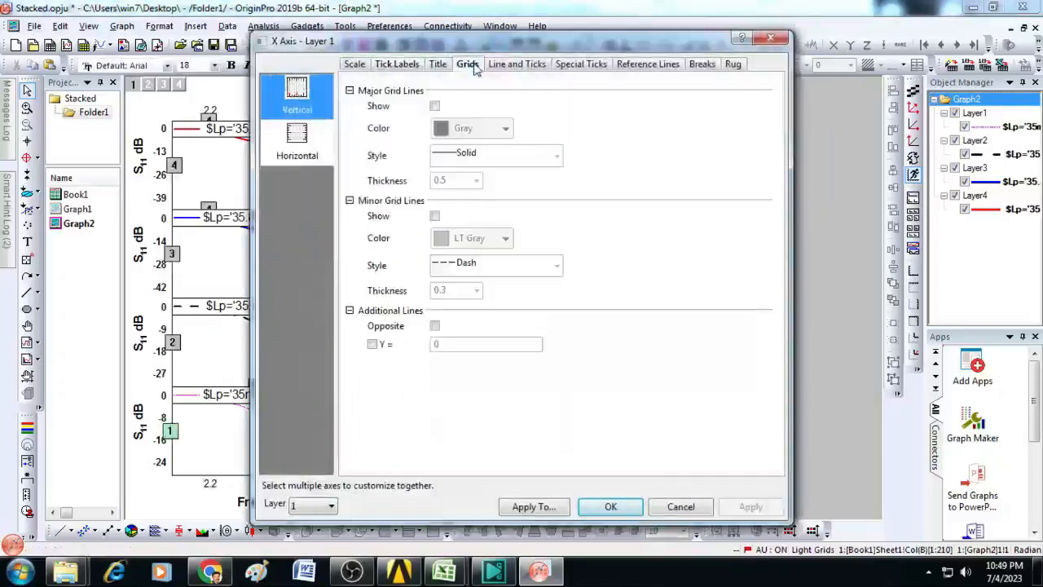
pyautogui.click(435, 107)
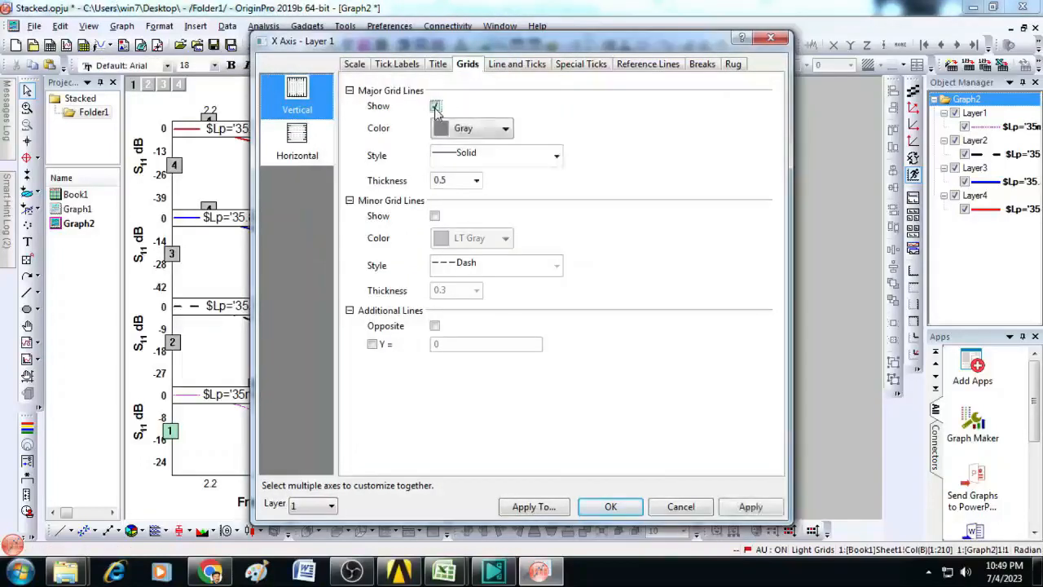
pyautogui.click(436, 216)
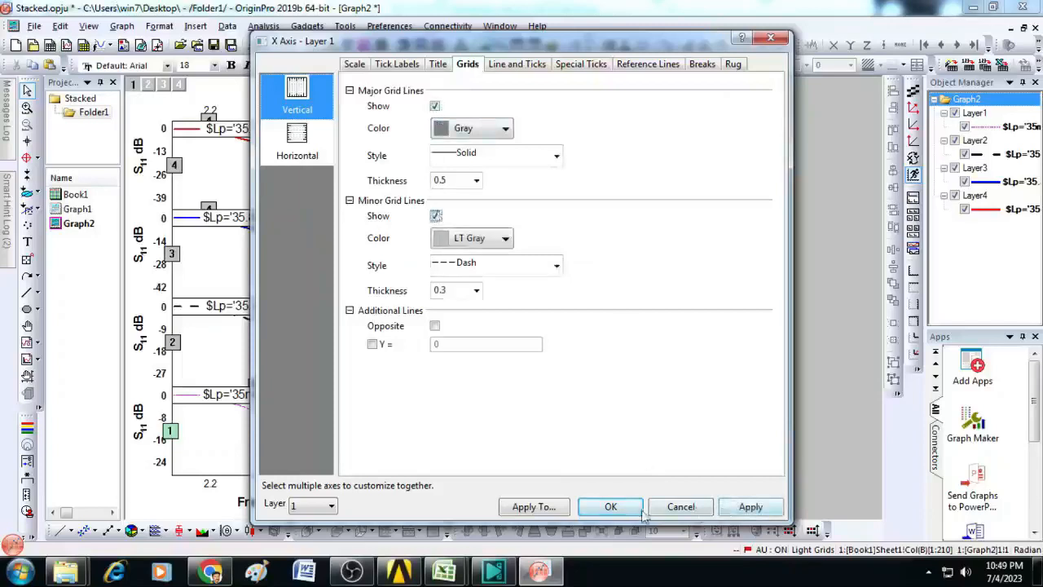
pyautogui.click(611, 507)
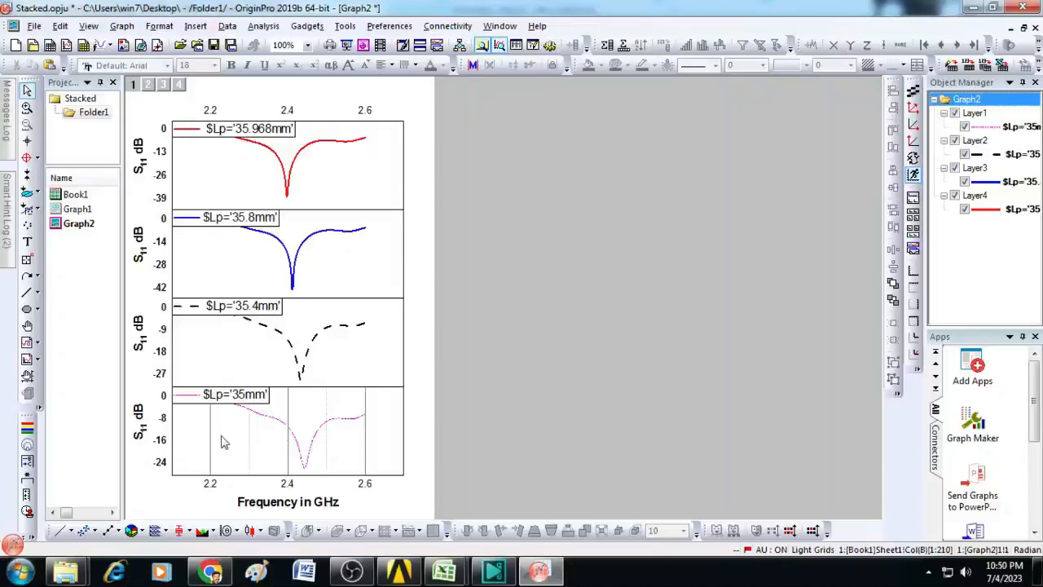
# Step: Show the horizontal major and minor grid lines in the bottom 35mm panel
pyautogui.doubleClick(173, 467)
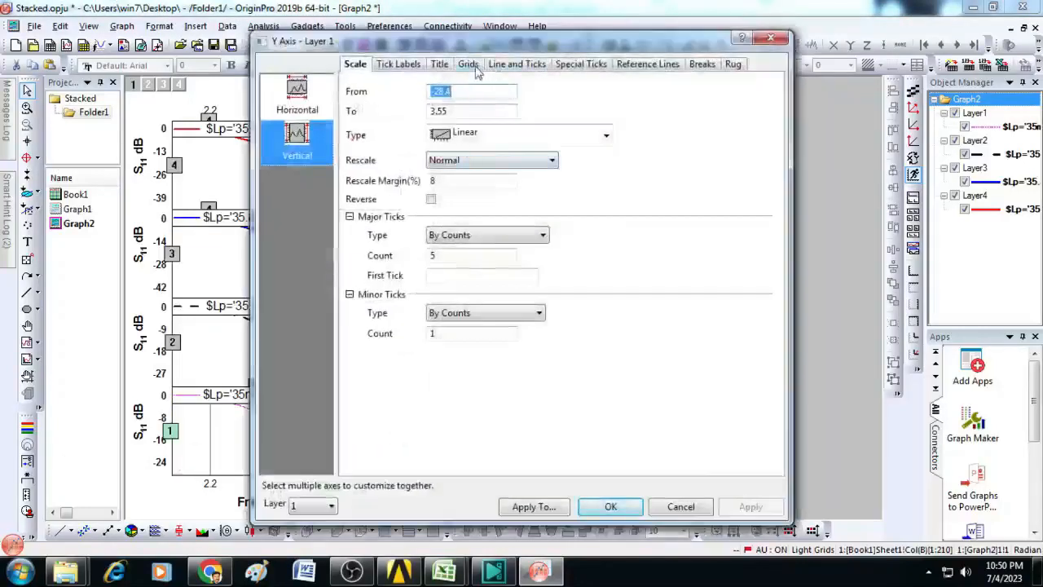
pyautogui.click(306, 96)
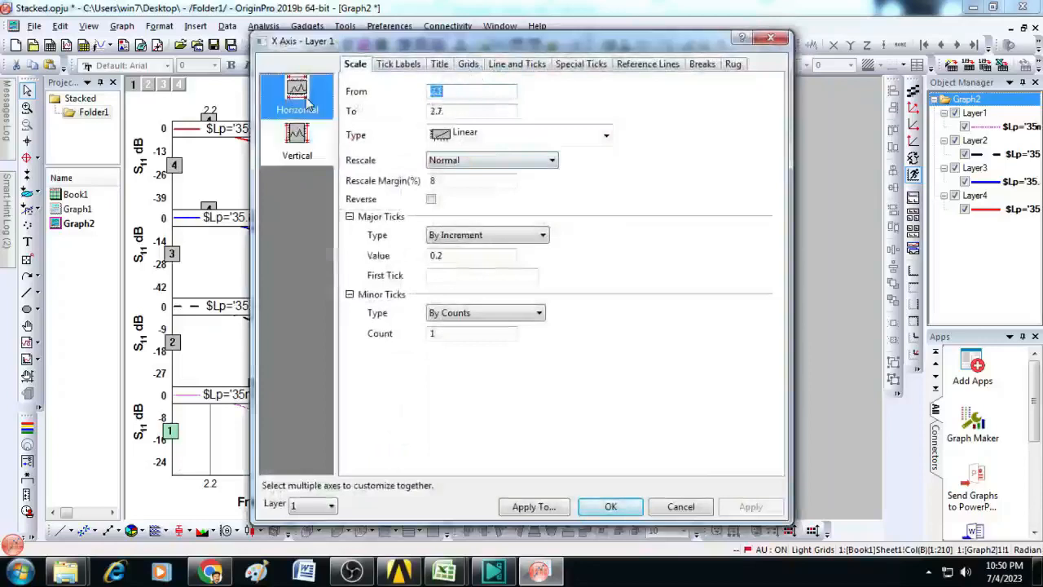
pyautogui.click(469, 69)
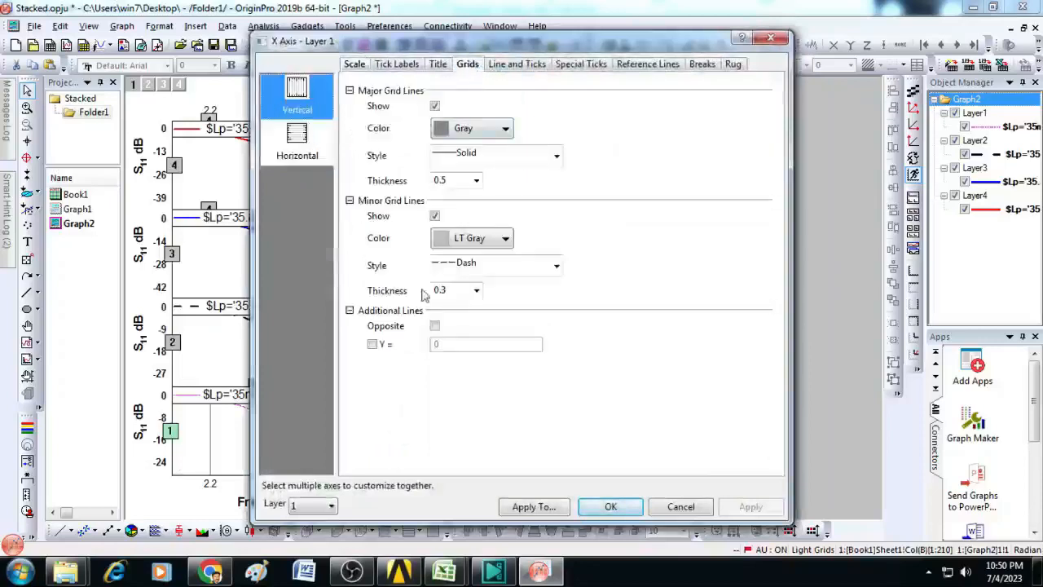
pyautogui.click(312, 157)
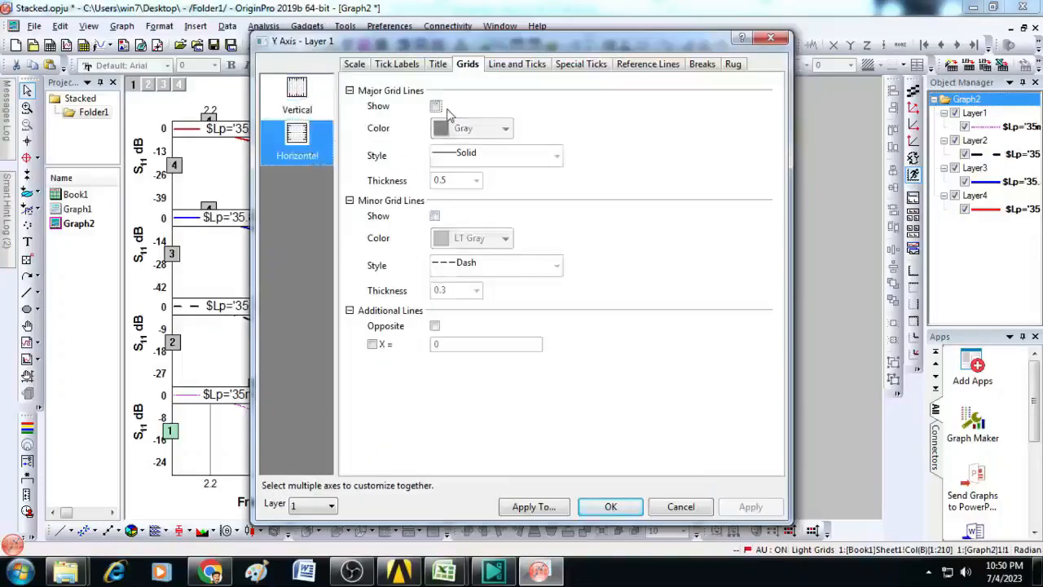
pyautogui.click(435, 107)
pyautogui.click(434, 216)
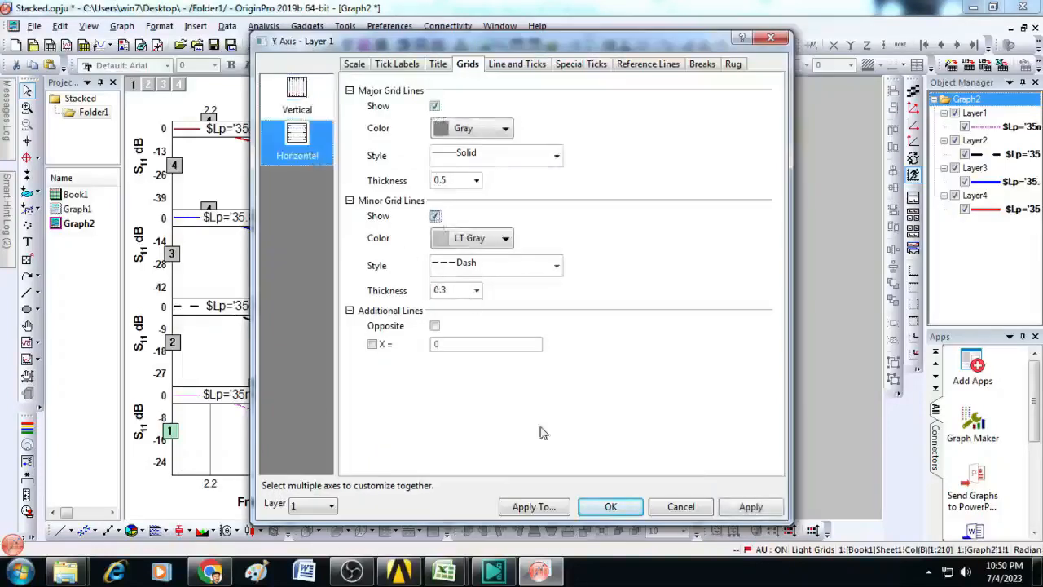
pyautogui.click(611, 506)
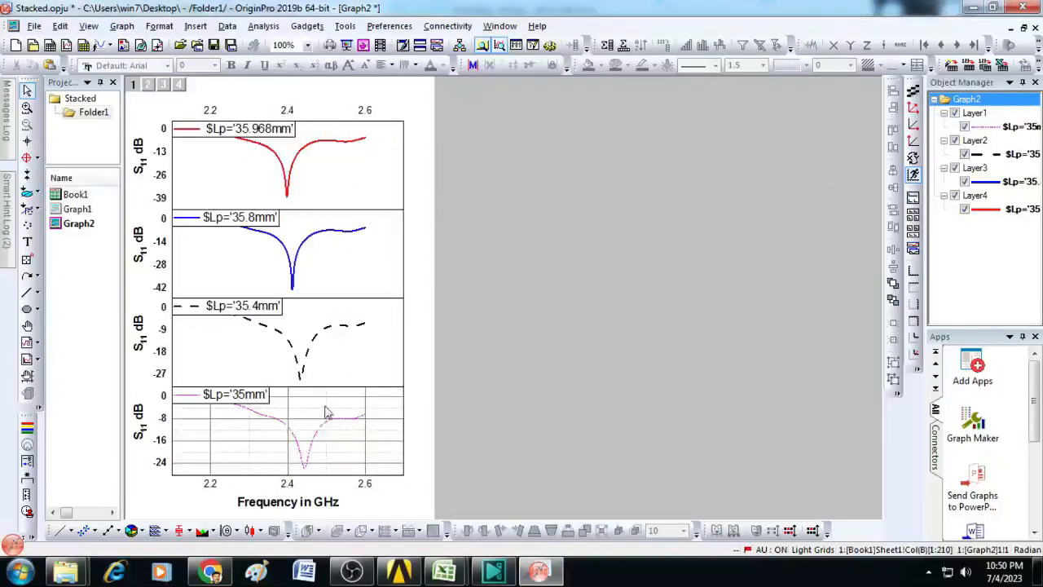
# Step: Show the horizontal major and minor grid lines in the 35.4mm panel
pyautogui.click(238, 340)
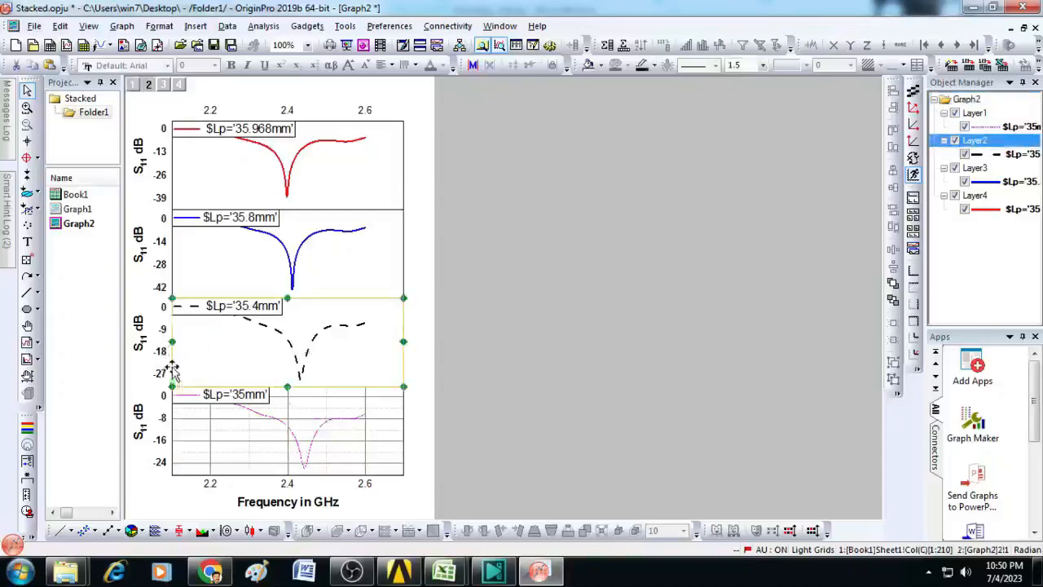
pyautogui.click(170, 368)
pyautogui.doubleClick(170, 369)
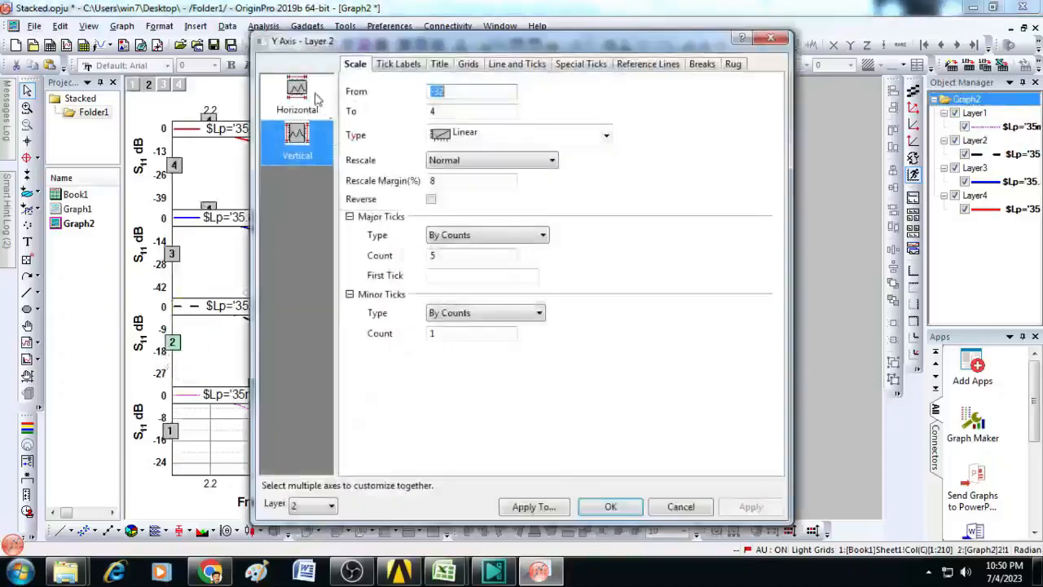
pyautogui.click(468, 65)
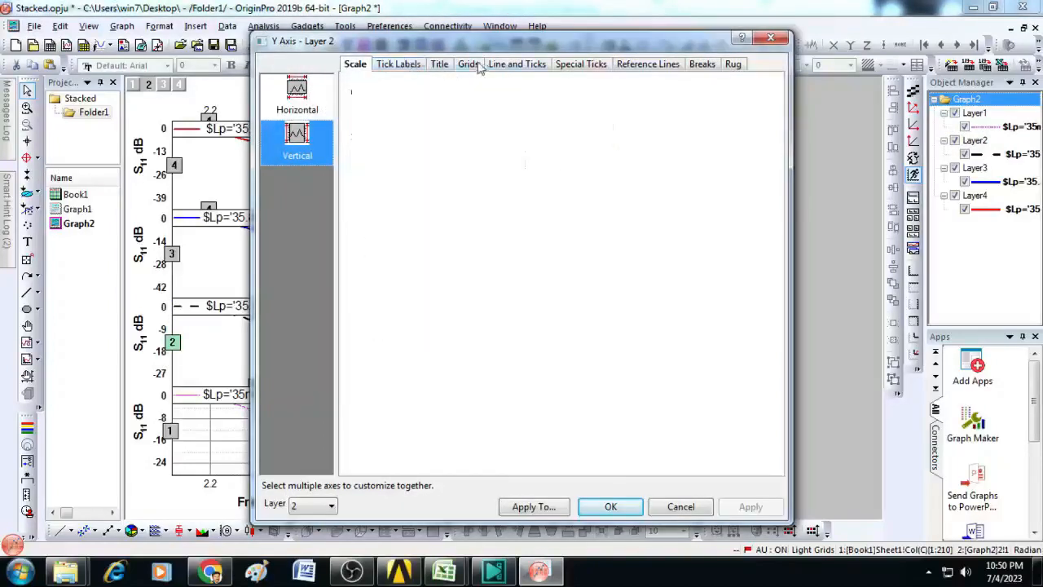
pyautogui.click(435, 107)
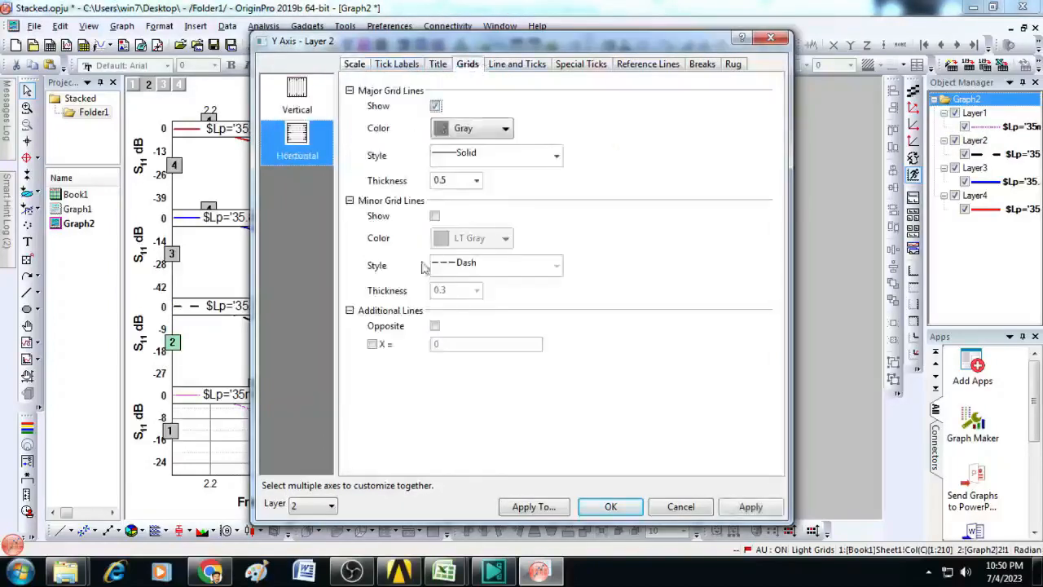
pyautogui.click(435, 216)
# Step: Show the vertical major and minor grid lines in the 35.4mm panel and apply the axis settings
pyautogui.click(298, 96)
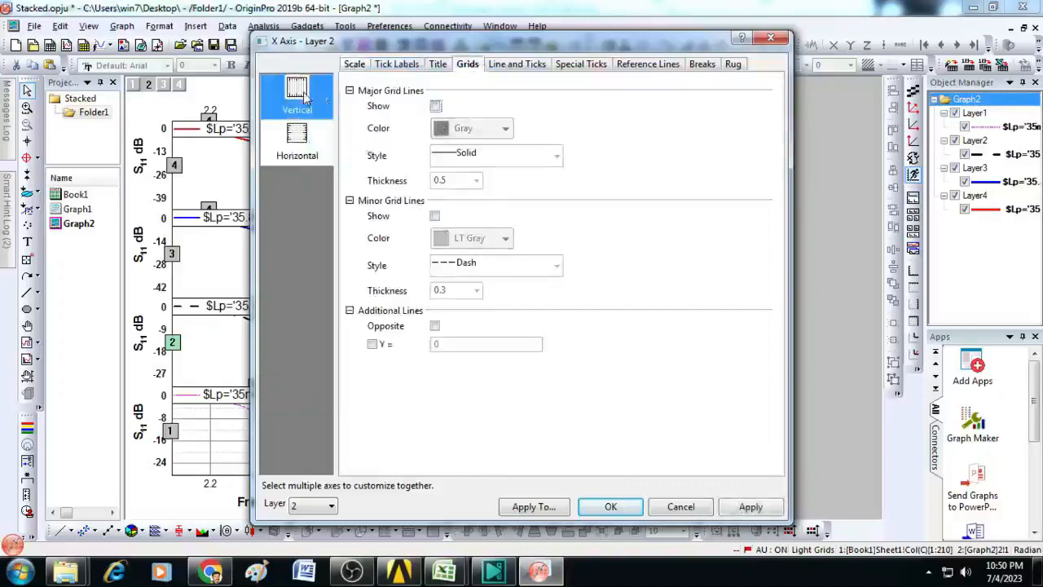
pyautogui.click(436, 106)
pyautogui.click(435, 216)
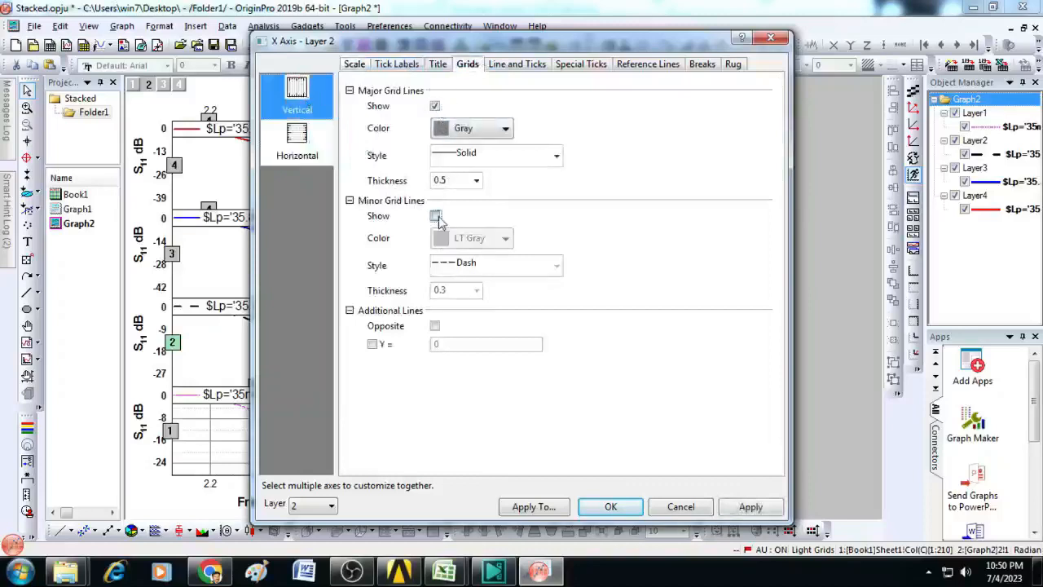
pyautogui.click(611, 507)
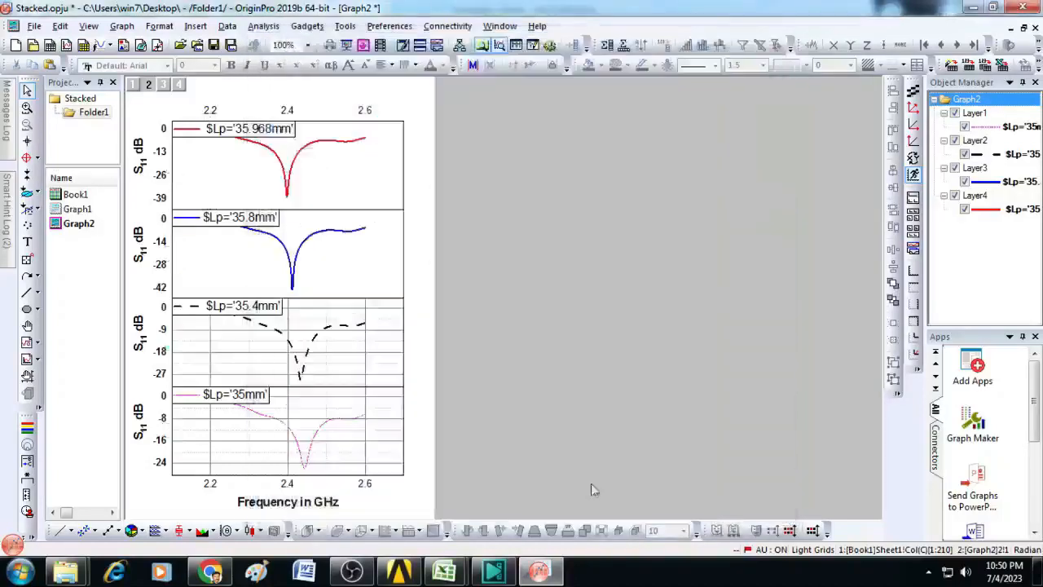
# Step: Show the horizontal major and minor grid lines in the 35.8mm panel
pyautogui.doubleClick(173, 261)
pyautogui.click(468, 63)
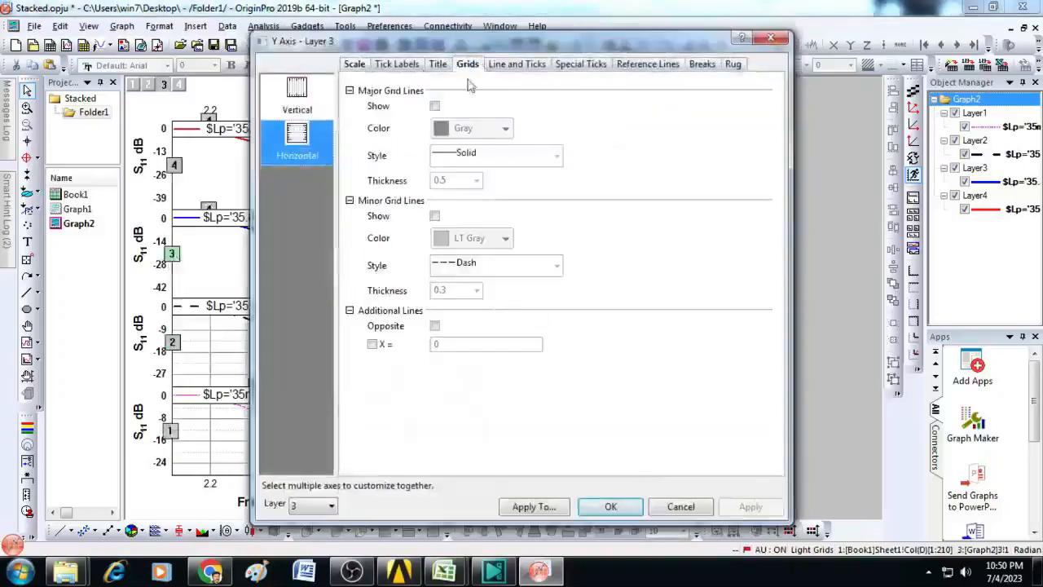
pyautogui.click(436, 106)
pyautogui.click(435, 216)
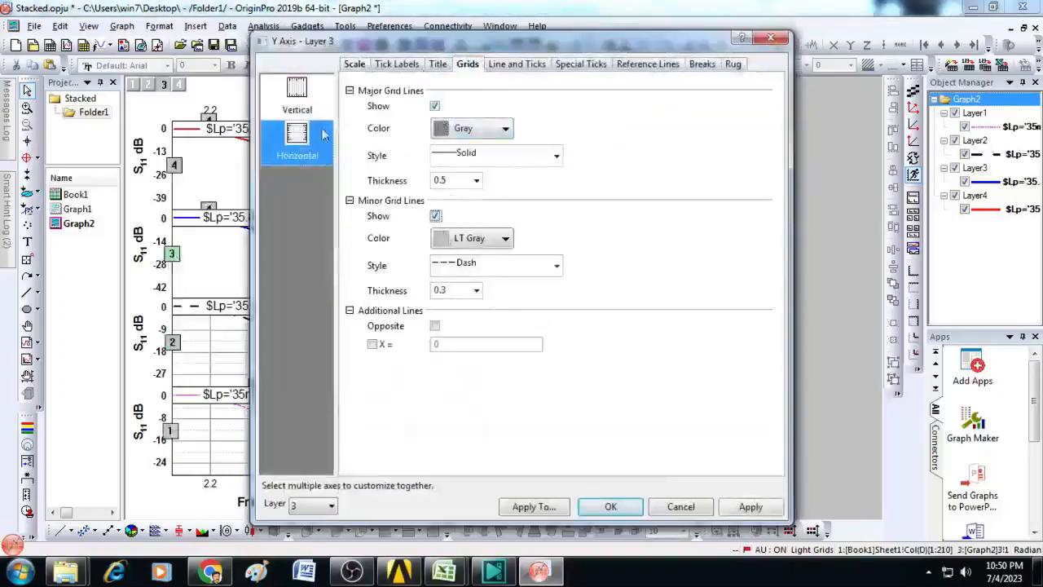
# Step: Show the vertical major and minor grid lines in the 35.8mm panel and apply the axis settings
pyautogui.click(315, 114)
pyautogui.click(435, 106)
pyautogui.click(435, 216)
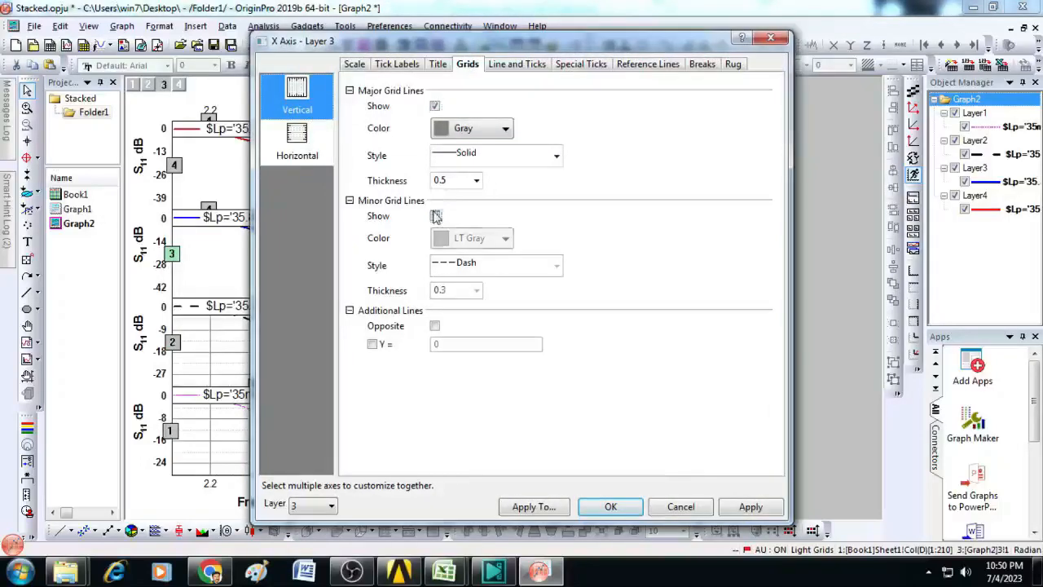
pyautogui.click(609, 507)
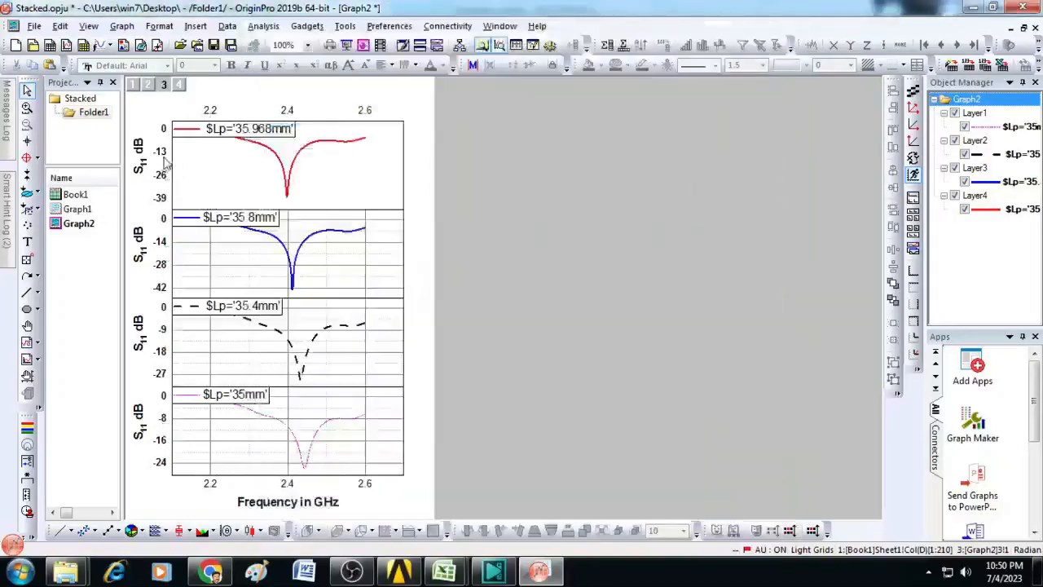
# Step: Show the horizontal major and minor grid lines in the 35.968mm panel
pyautogui.doubleClick(173, 160)
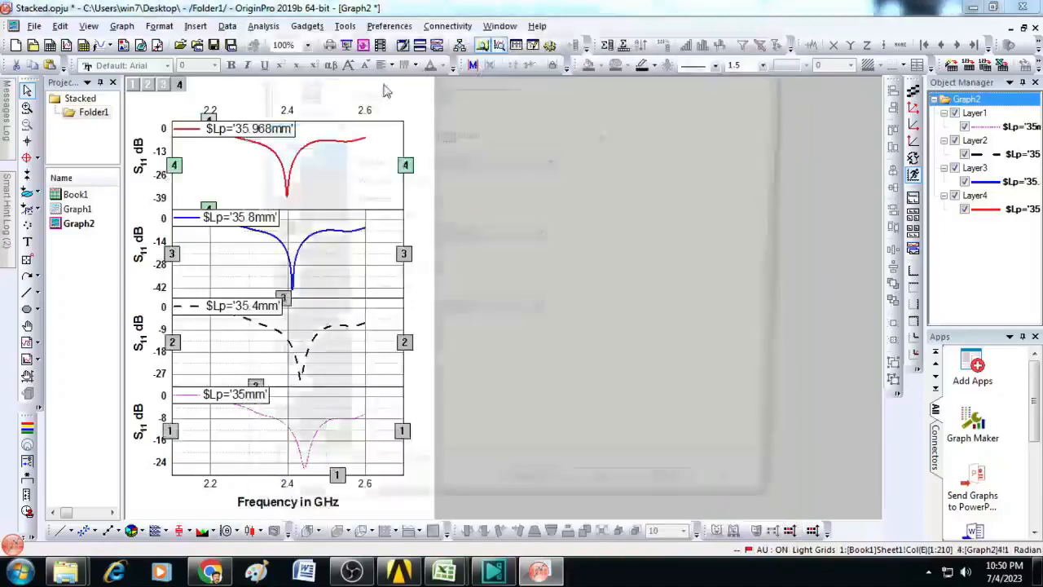
pyautogui.click(467, 65)
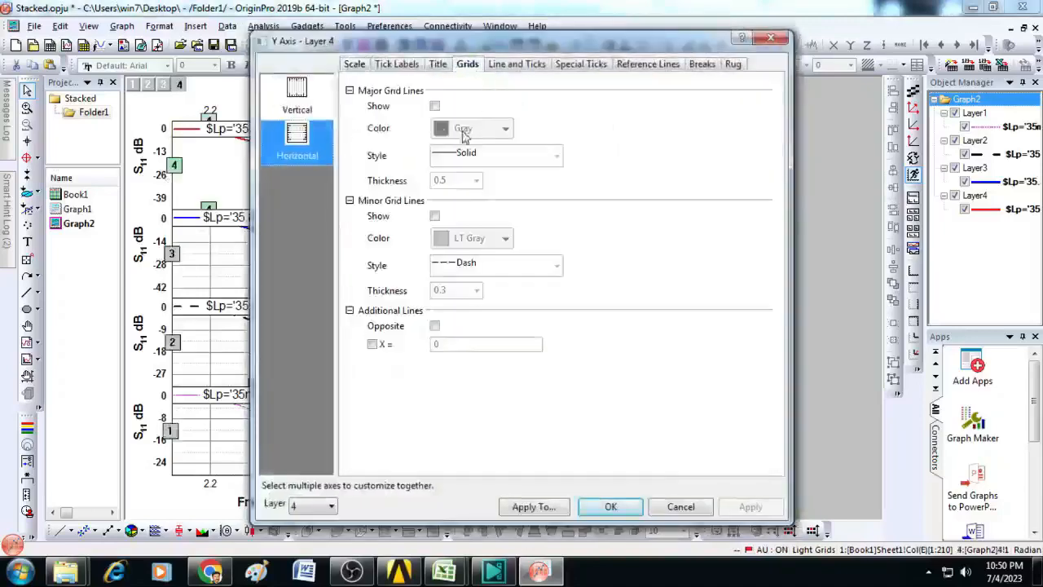
pyautogui.click(435, 106)
pyautogui.click(434, 216)
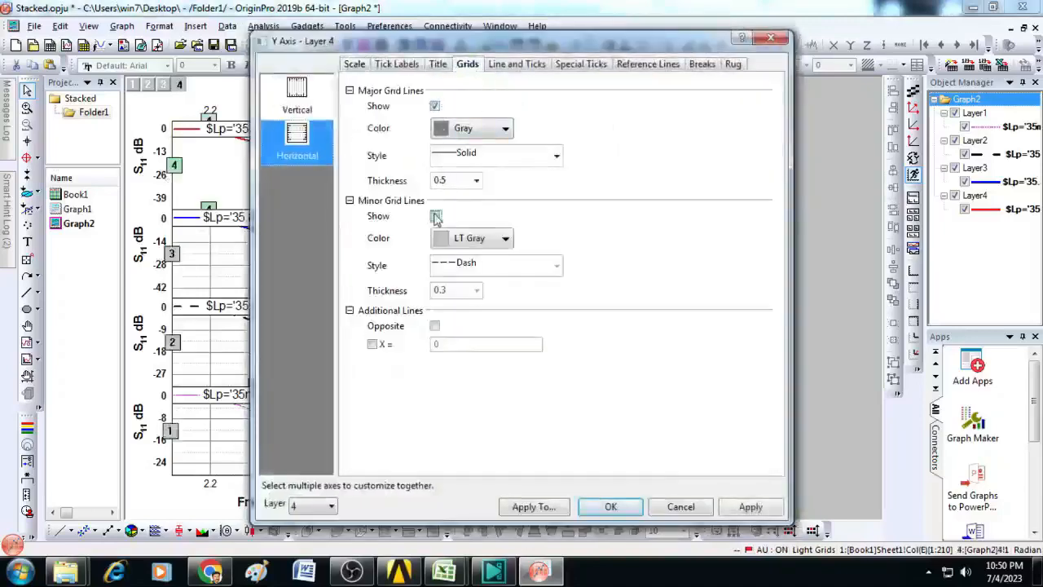
# Step: Show the vertical major and minor grid lines in the 35.968mm panel and apply the axis settings
pyautogui.click(297, 96)
pyautogui.click(435, 107)
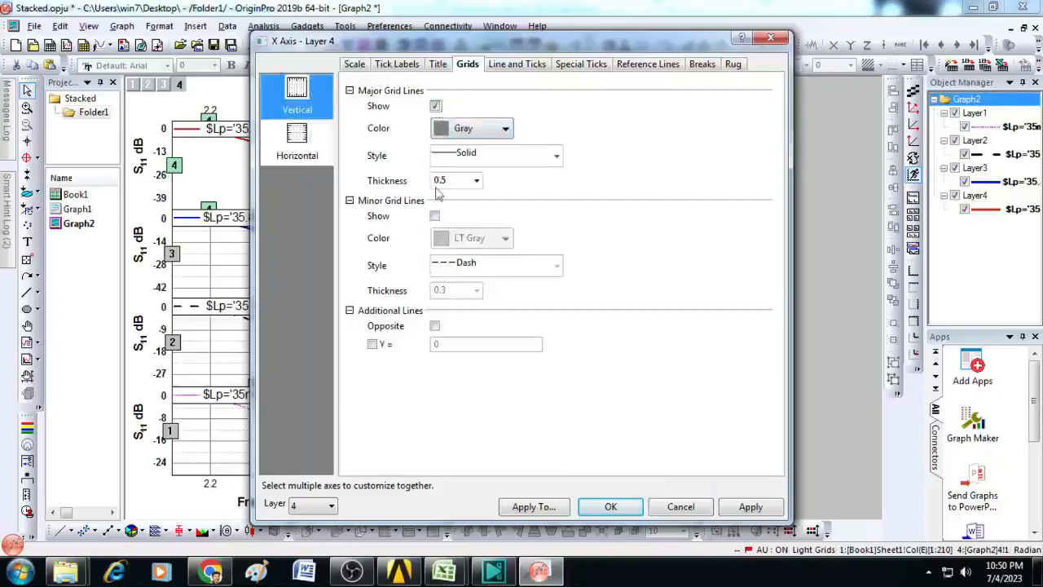
pyautogui.click(435, 216)
pyautogui.click(611, 507)
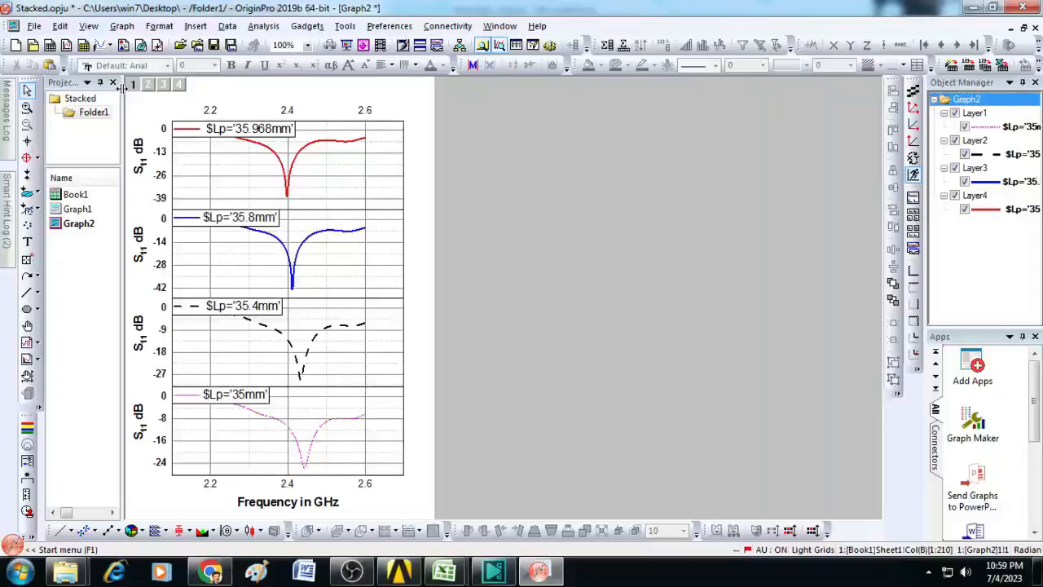
# Step: Start a graph export of the active page with Portable Network Graphics (*.png) as the image type
pyautogui.click(35, 27)
pyautogui.moveTo(100, 318)
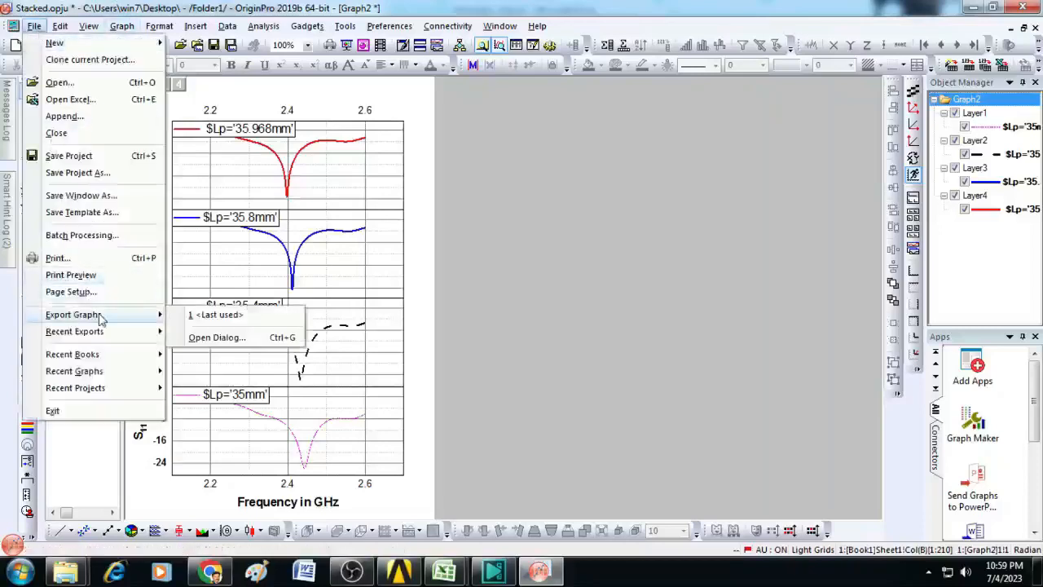
pyautogui.click(214, 340)
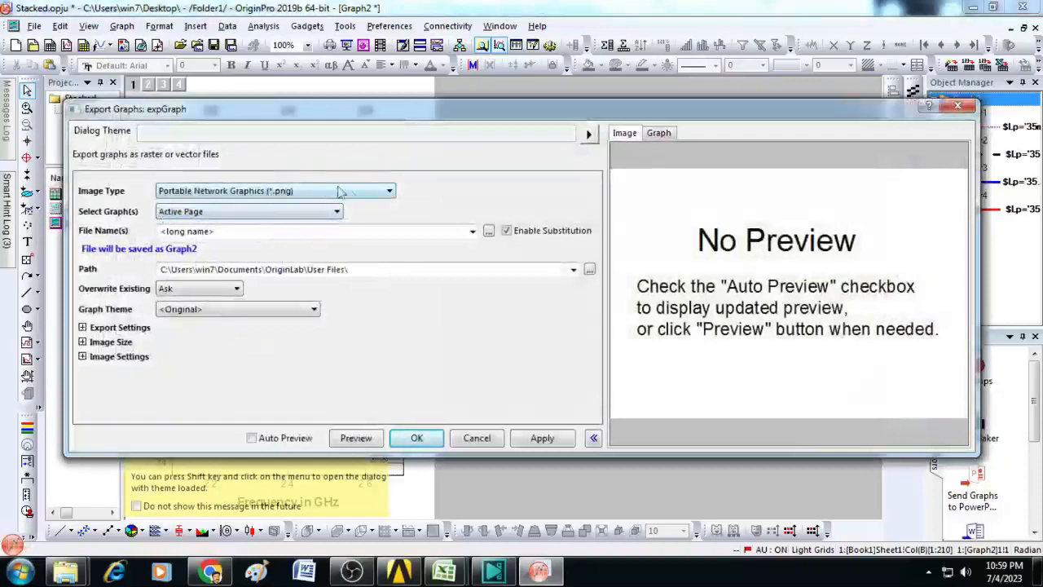
pyautogui.click(388, 196)
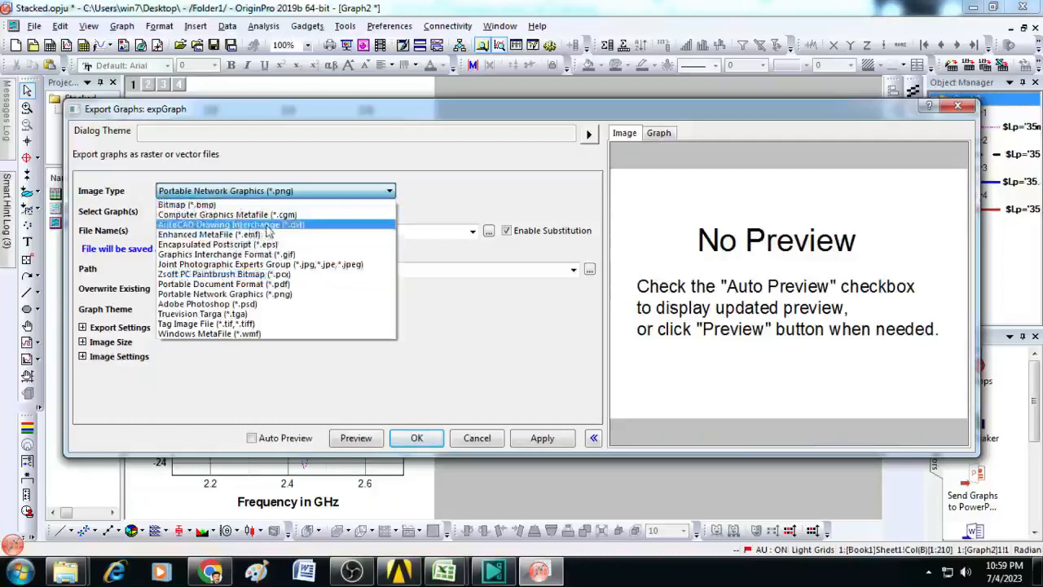
pyautogui.click(276, 295)
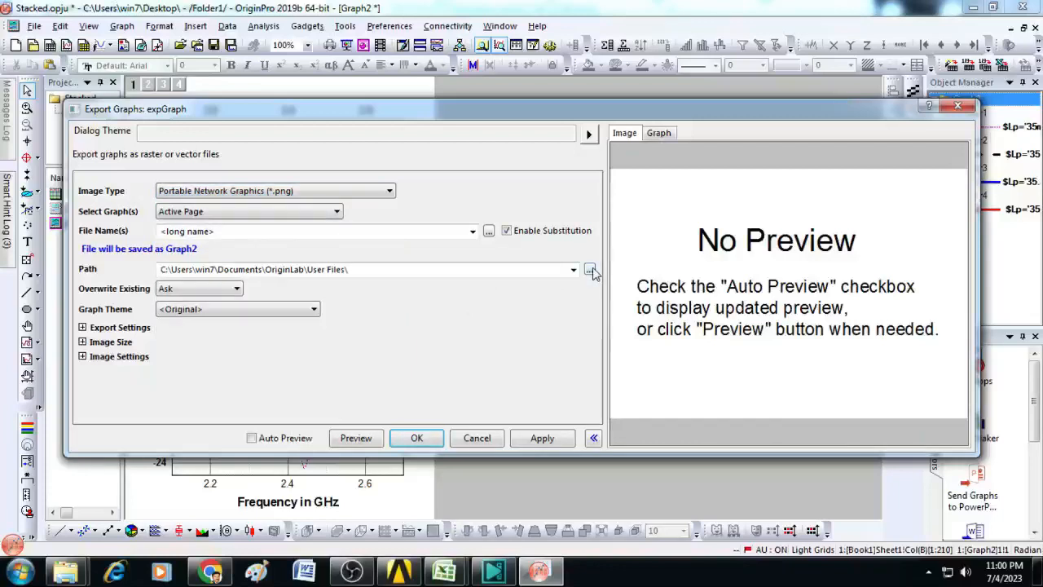
# Step: Set the export path to the Desktop folder
pyautogui.click(590, 271)
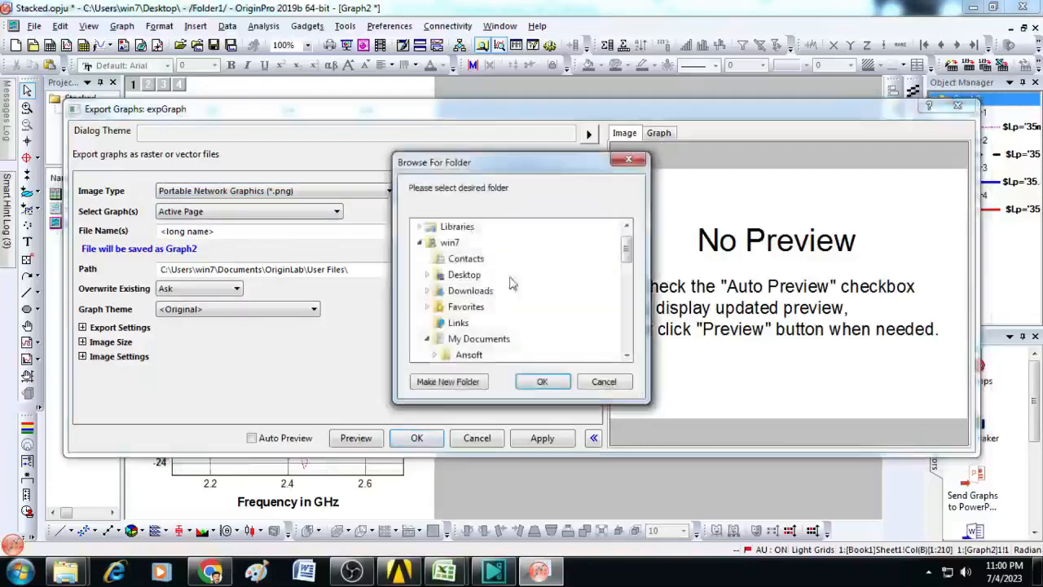
pyautogui.click(471, 277)
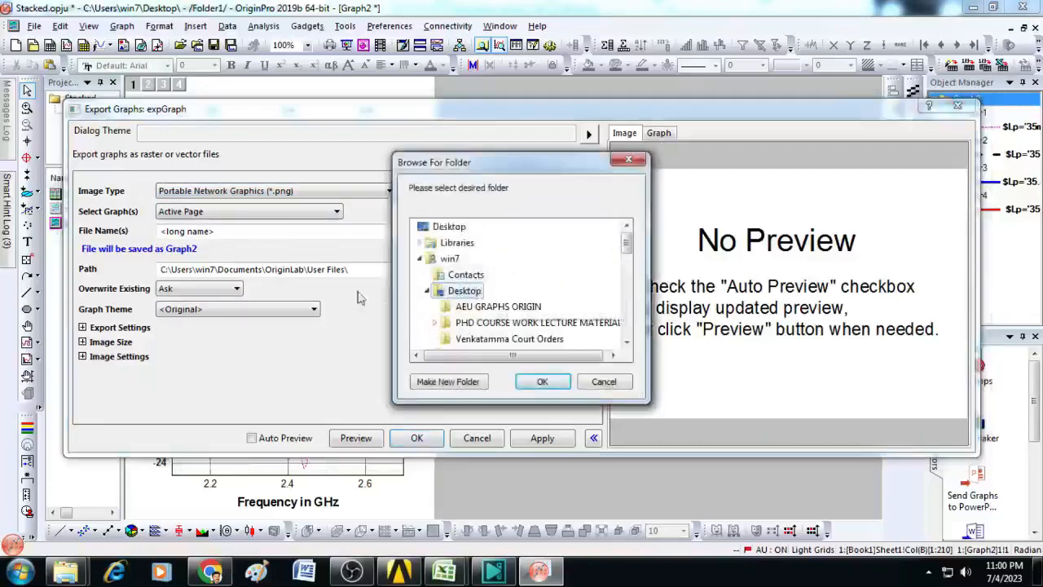
pyautogui.click(542, 381)
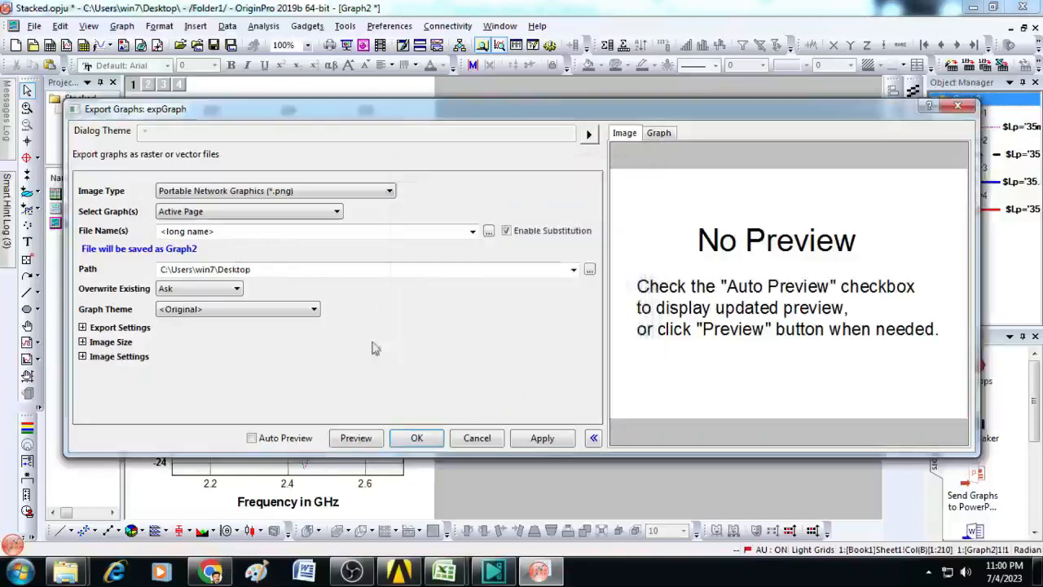
# Step: Name the exported file "Stack plot" and export the graph
pyautogui.click(257, 234)
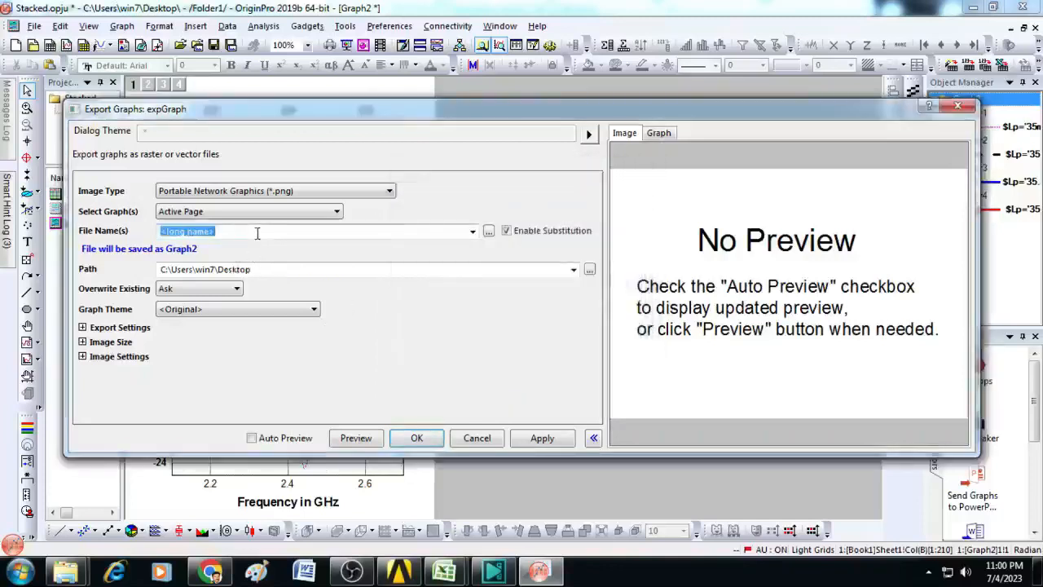
pyautogui.write('Stack plot')
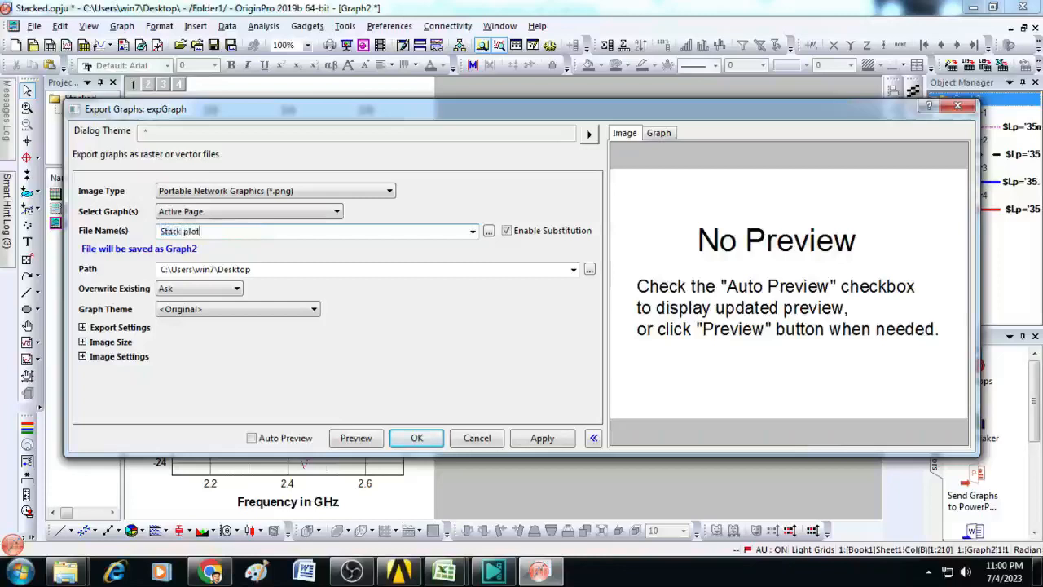
pyautogui.press('Return')
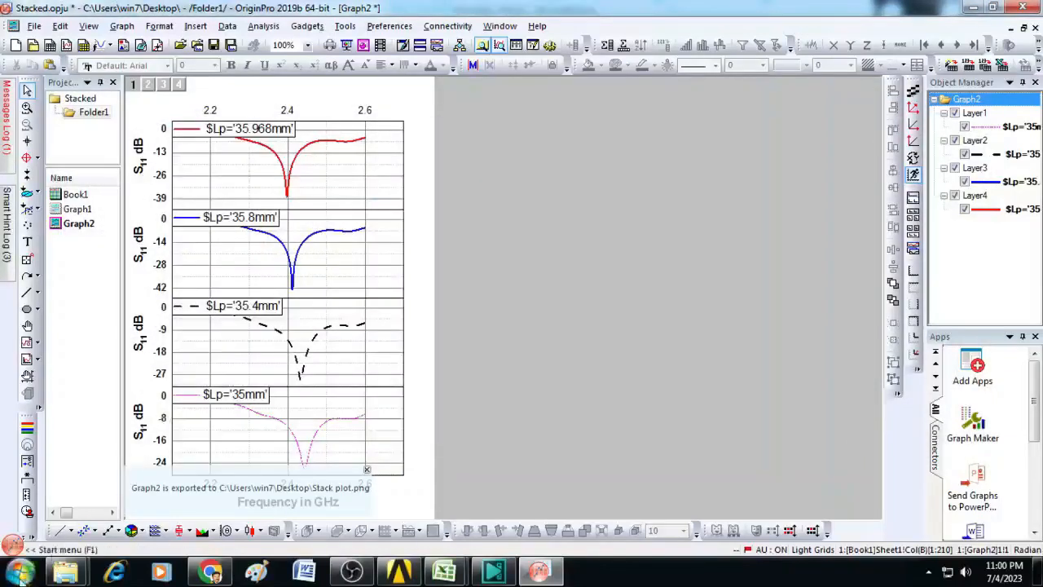
# Step: Open the exported Stack plot image from the Desktop folder in Windows Explorer and inspect it in the photo viewer
pyautogui.click(20, 570)
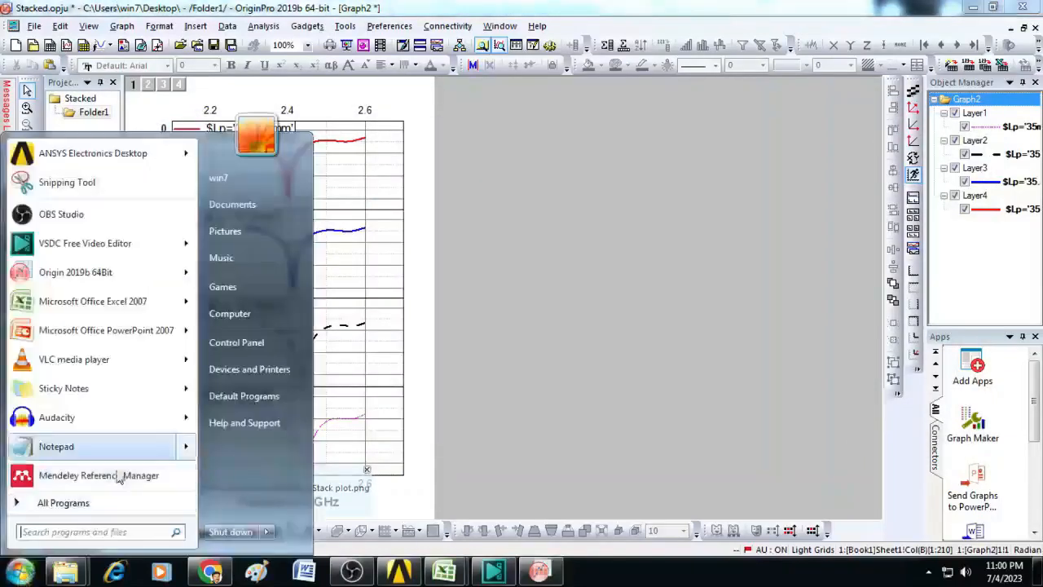
pyautogui.click(231, 314)
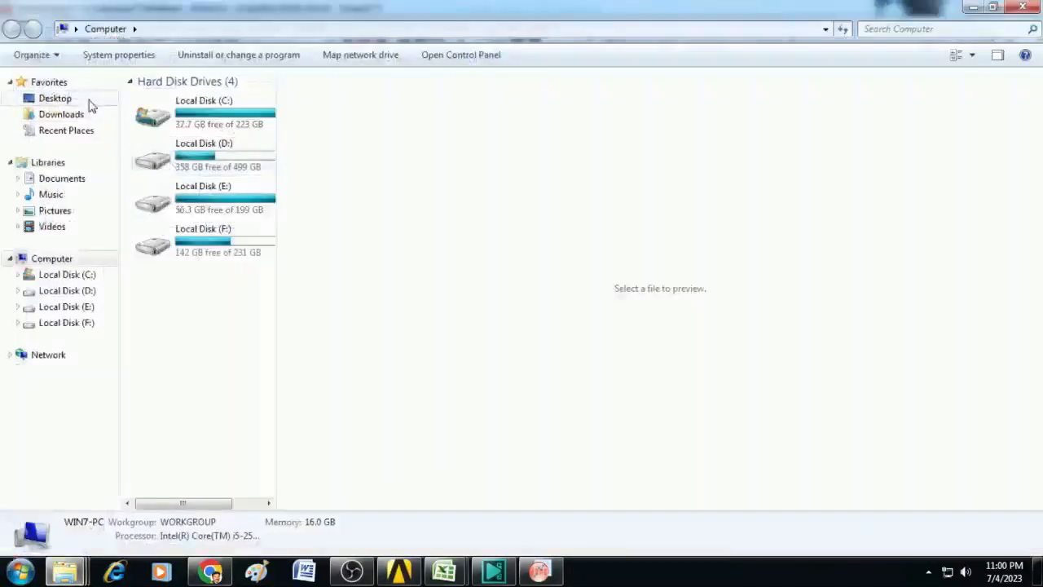
pyautogui.click(92, 106)
pyautogui.moveTo(269, 452); pyautogui.dragTo(281, 81)
pyautogui.doubleClick(211, 83)
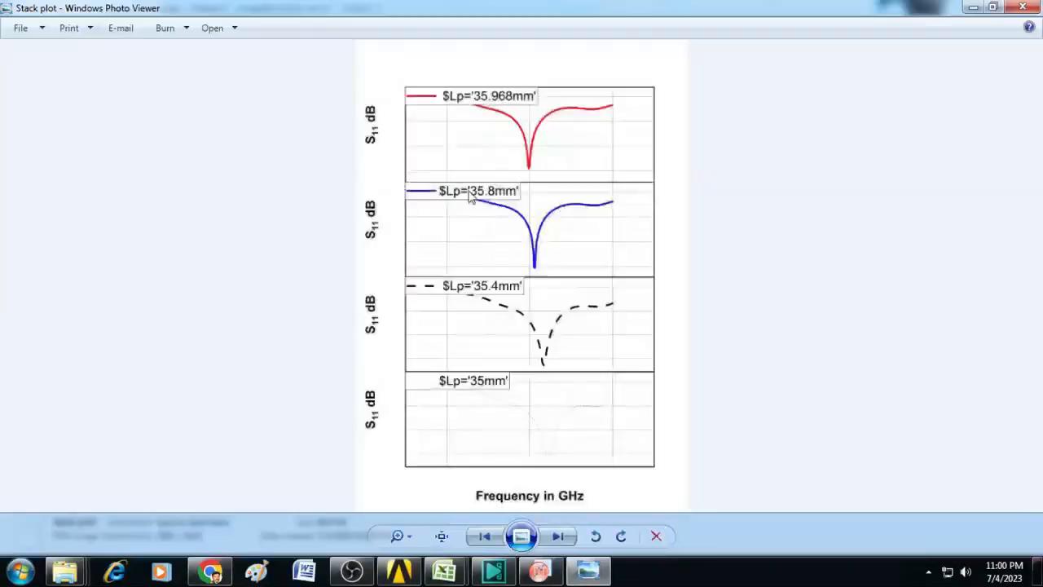
pyautogui.scroll(3, 469, 192)
pyautogui.scroll(-3, 469, 191)
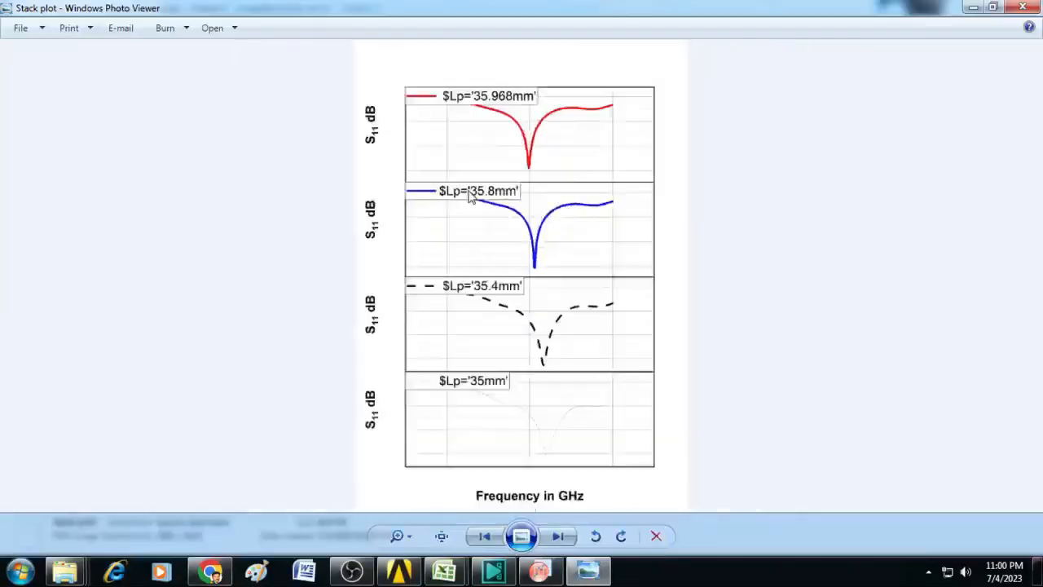